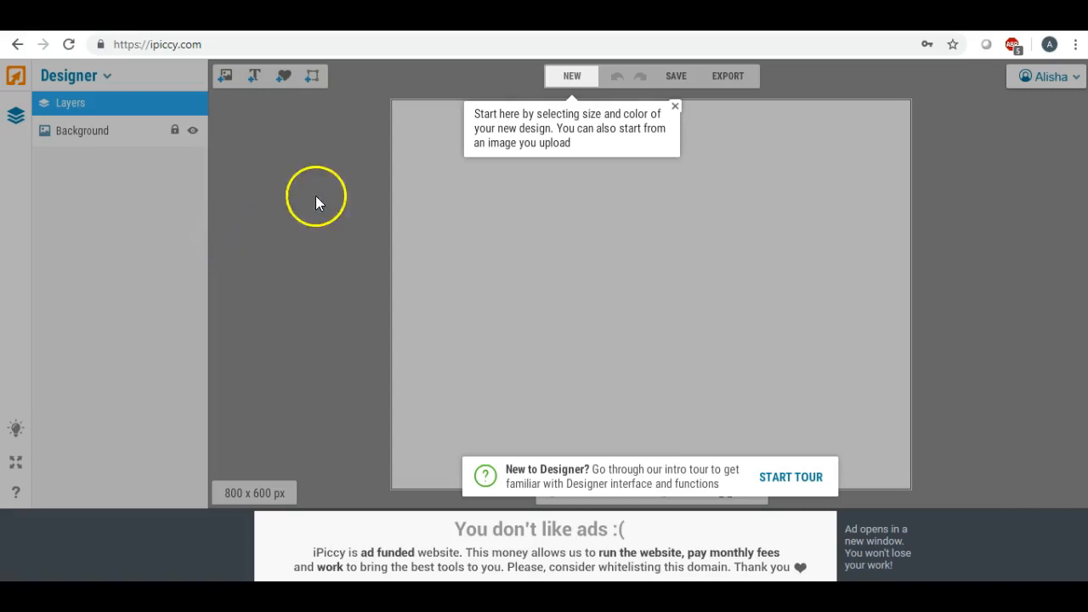
Create a new 500 x 286 px design on a white FFFFFF canvas
click(676, 106)
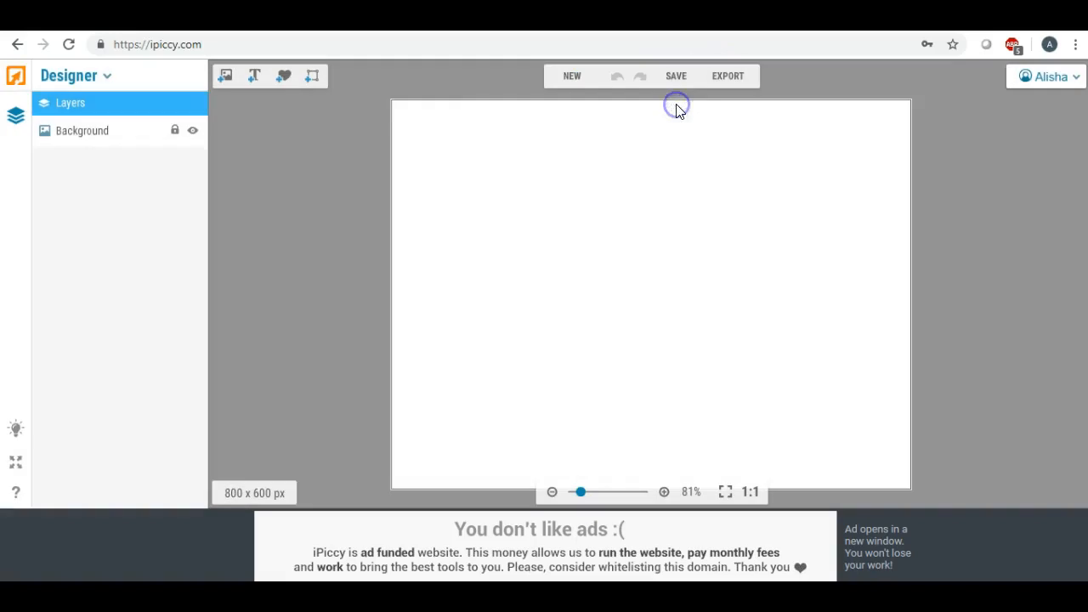
click(439, 110)
click(568, 77)
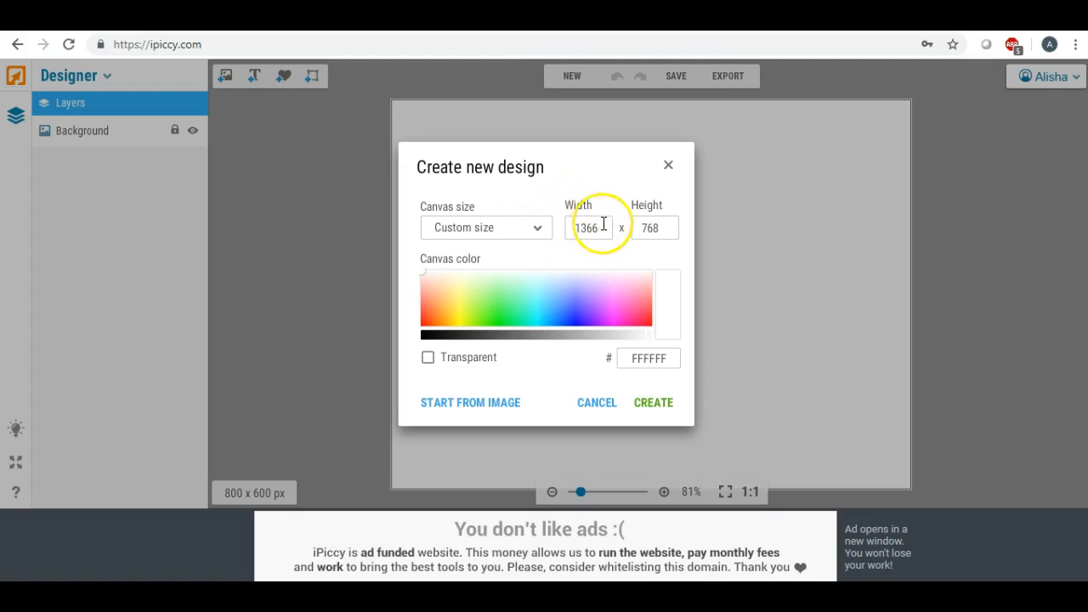
drag(605, 225, 575, 227)
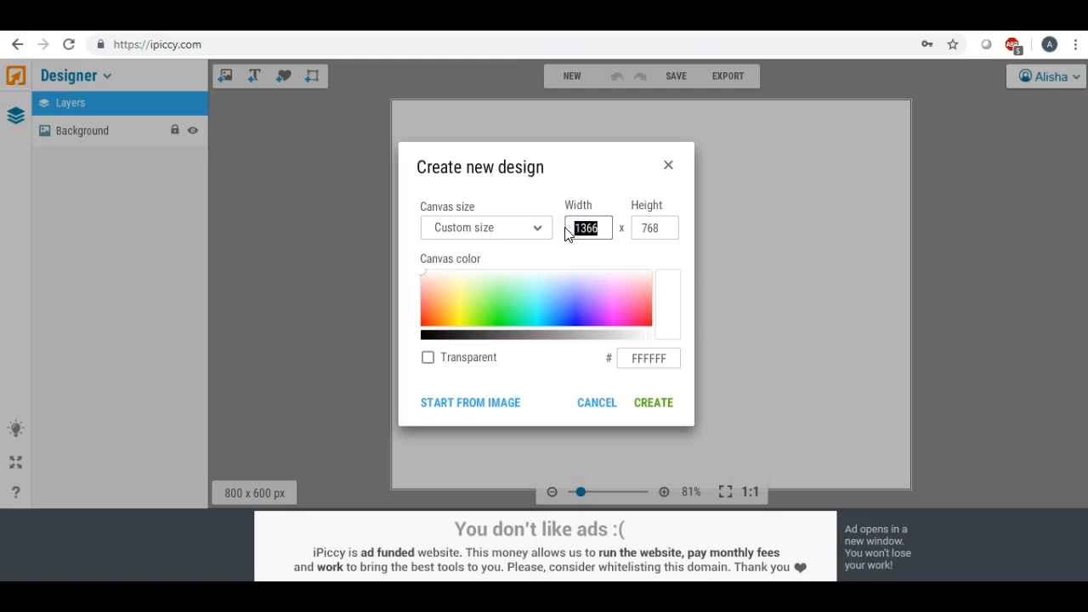
text(500)
click(657, 226)
drag(657, 226, 603, 226)
text(286)
click(607, 228)
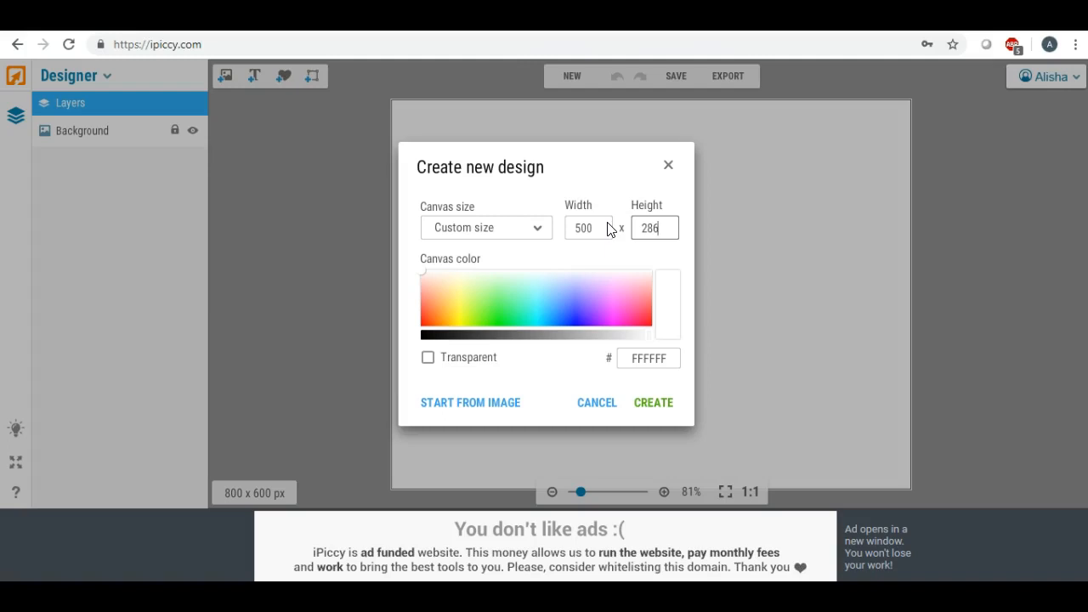
click(653, 403)
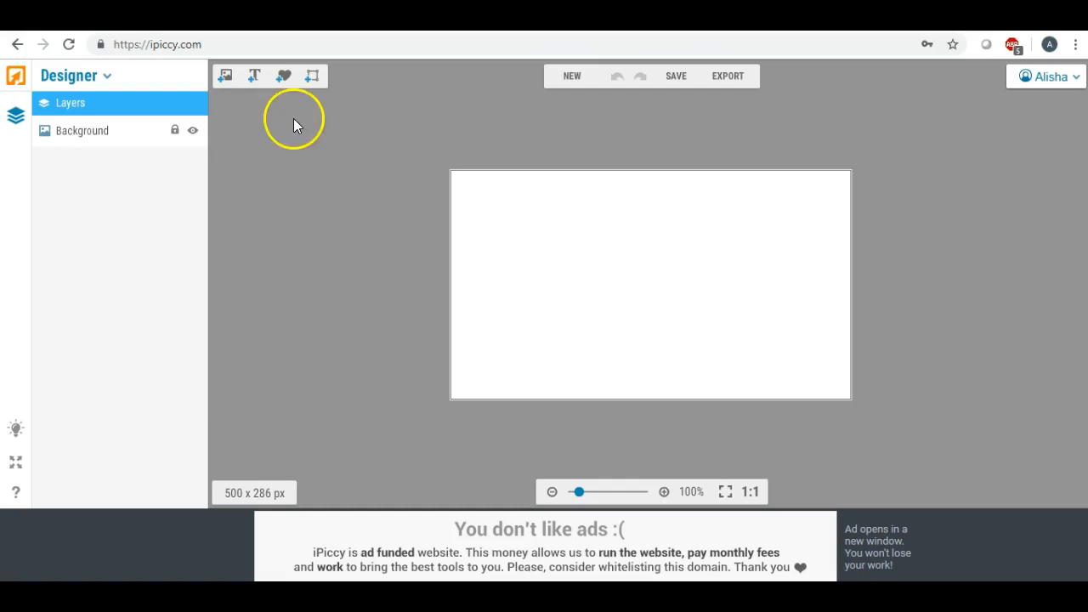
Upload image 004 from the Wreaths, Swirls, Dividers folder into the image library
click(224, 81)
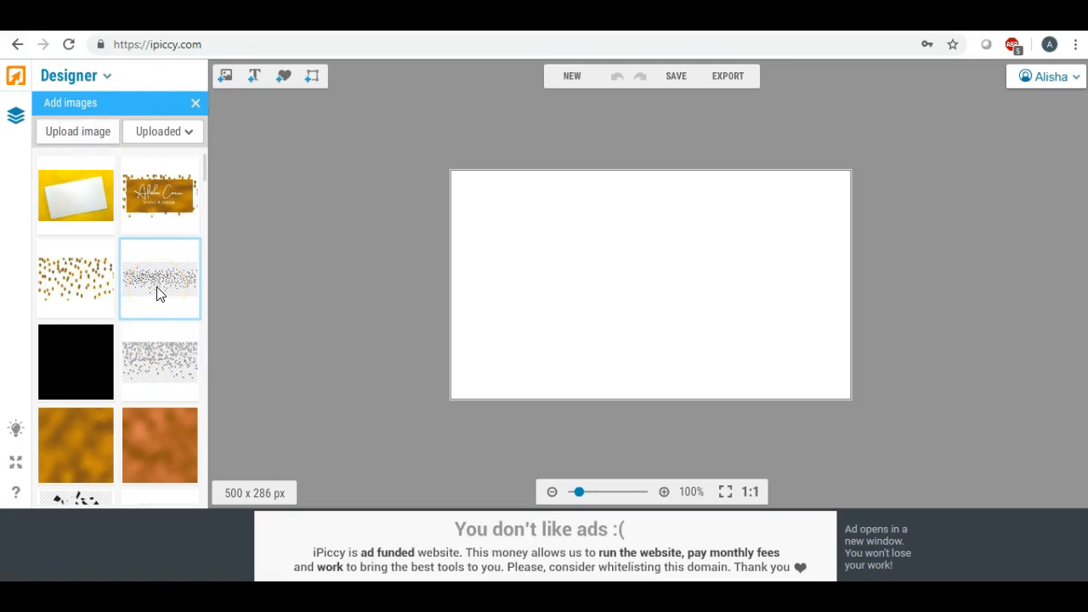
click(75, 131)
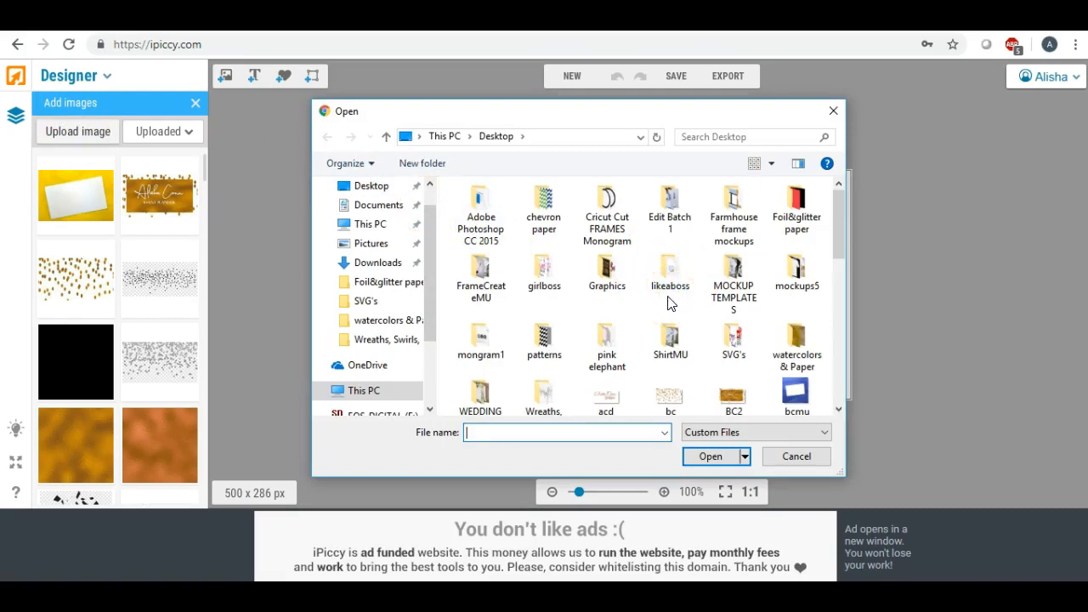
scroll(669, 304, down, 1)
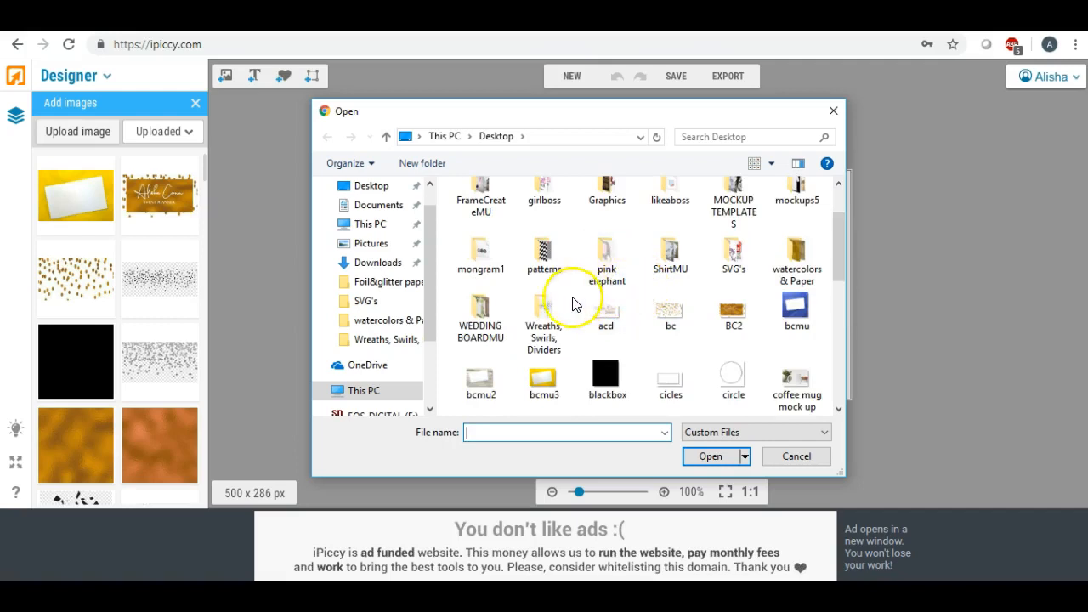
double_click(543, 316)
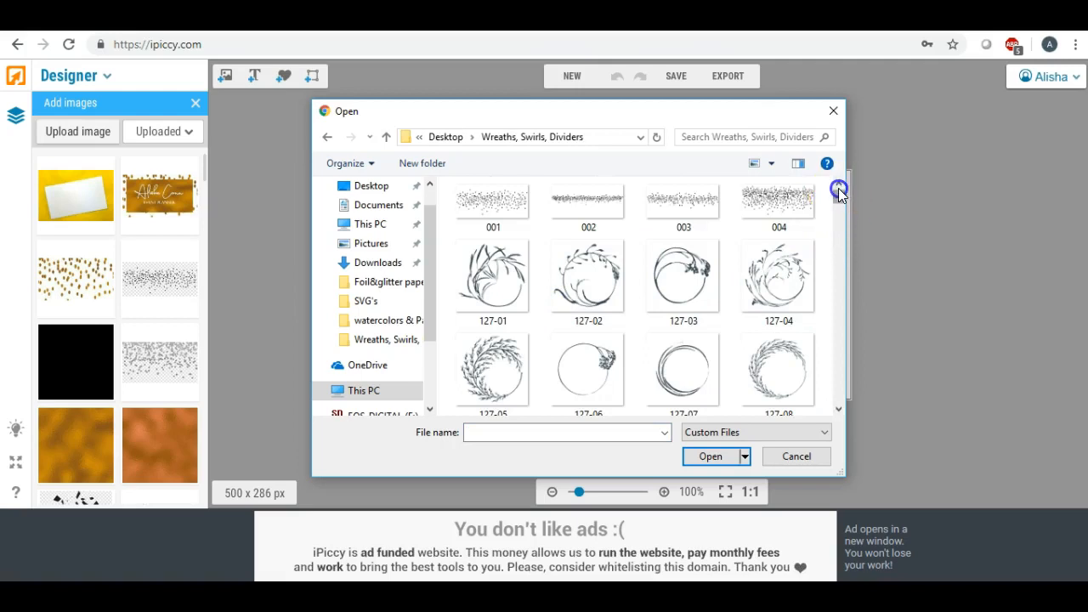
double_click(787, 207)
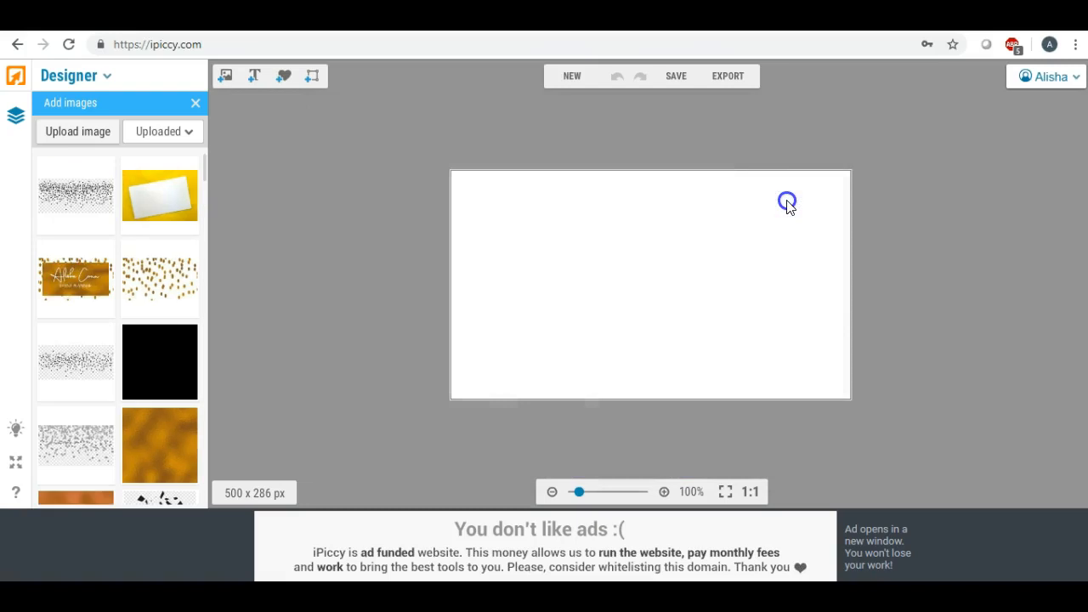
Place the 004 confetti image on the card and enlarge it toward both corners
click(85, 195)
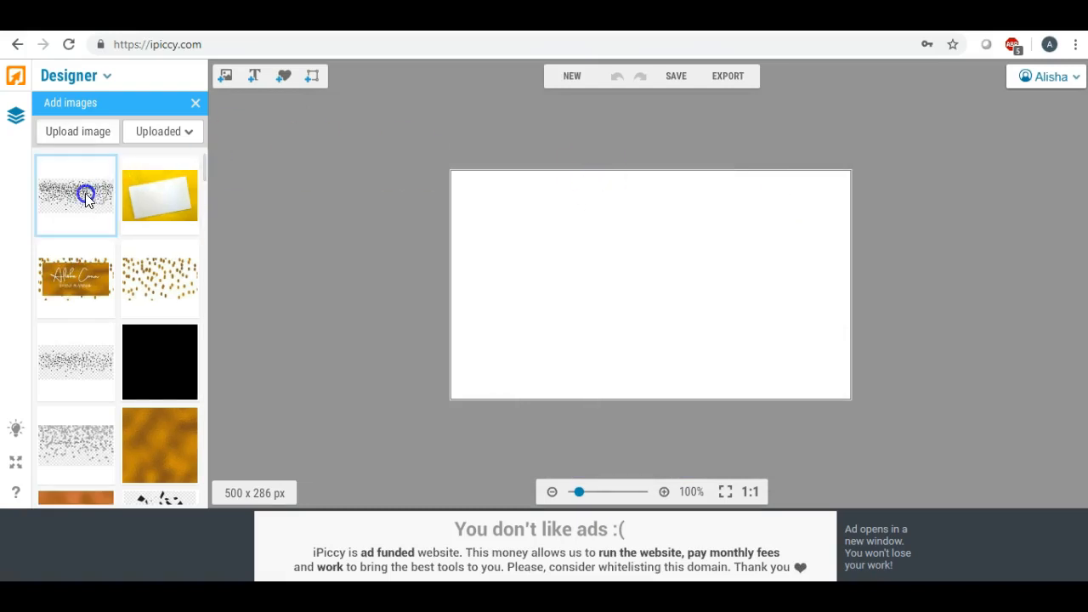
drag(85, 193, 553, 244)
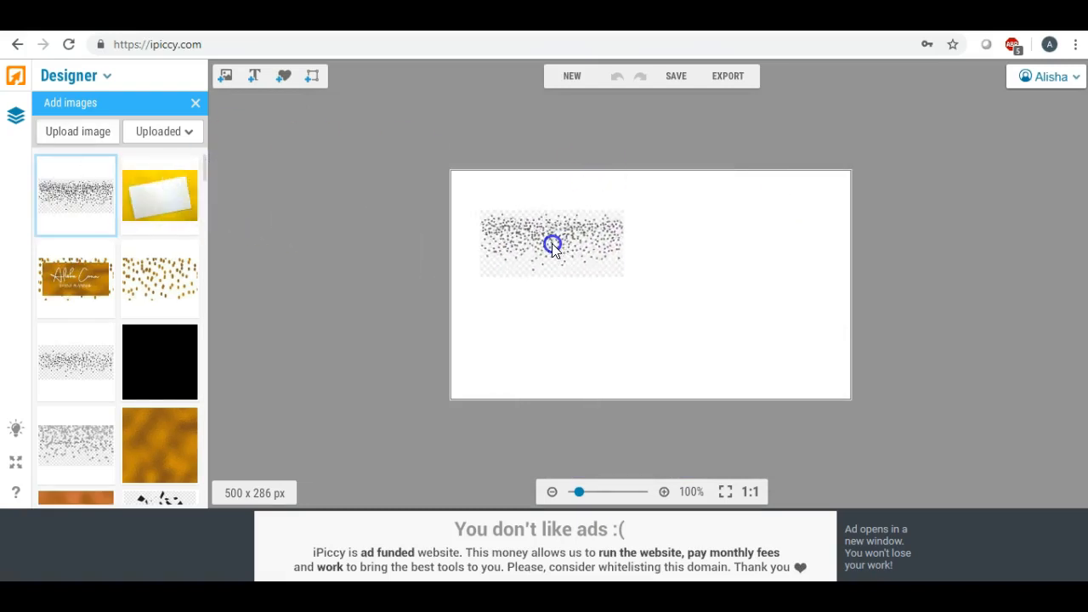
click(552, 245)
drag(481, 213, 364, 88)
drag(622, 277, 981, 423)
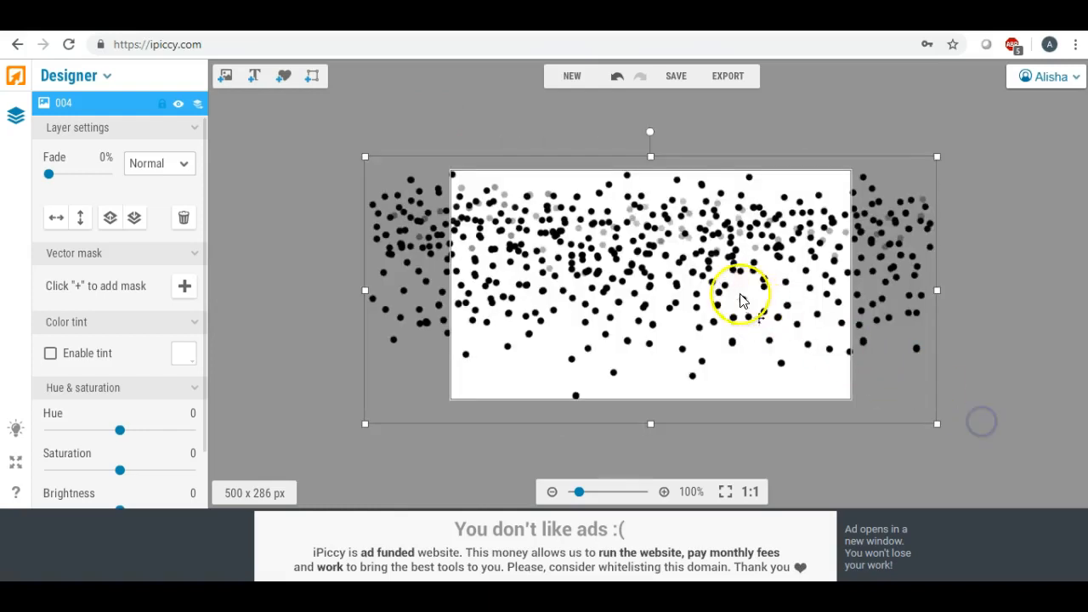
Stretch and shift the dots layer until it overflows every edge of the 500 x 286 canvas
drag(650, 156, 650, 7)
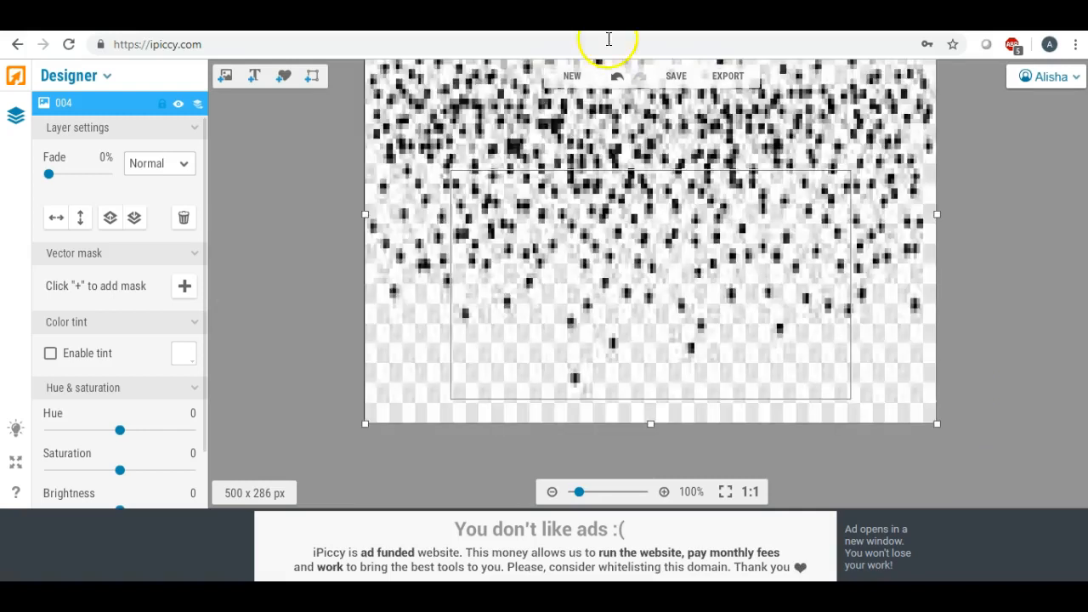
drag(364, 213, 132, 208)
drag(566, 204, 714, 344)
drag(662, 146, 637, 53)
drag(560, 248, 607, 256)
drag(292, 293, 128, 269)
drag(619, 283, 586, 330)
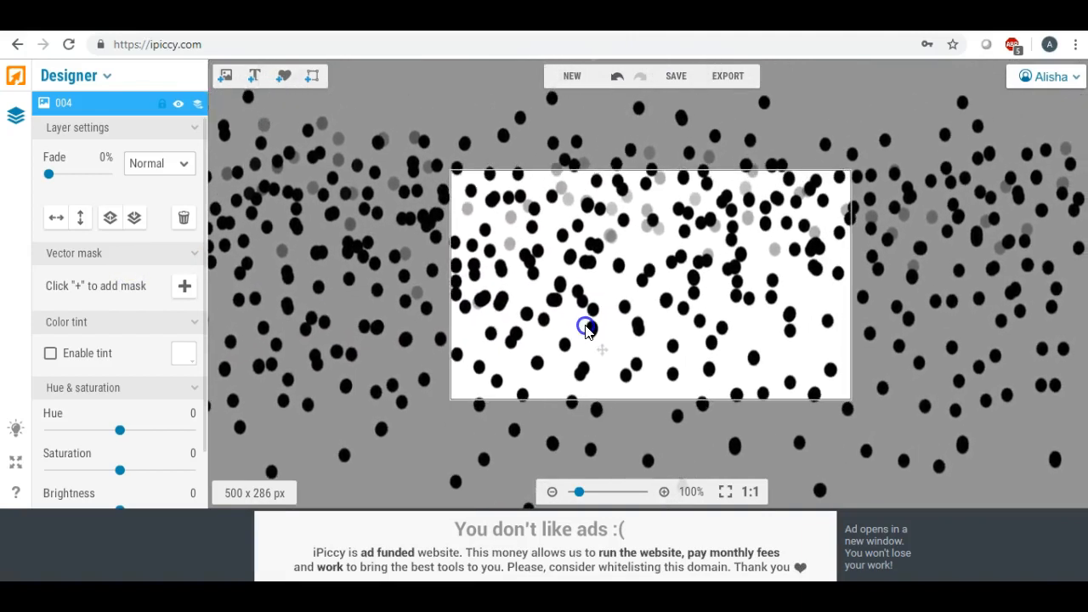
drag(586, 330, 632, 336)
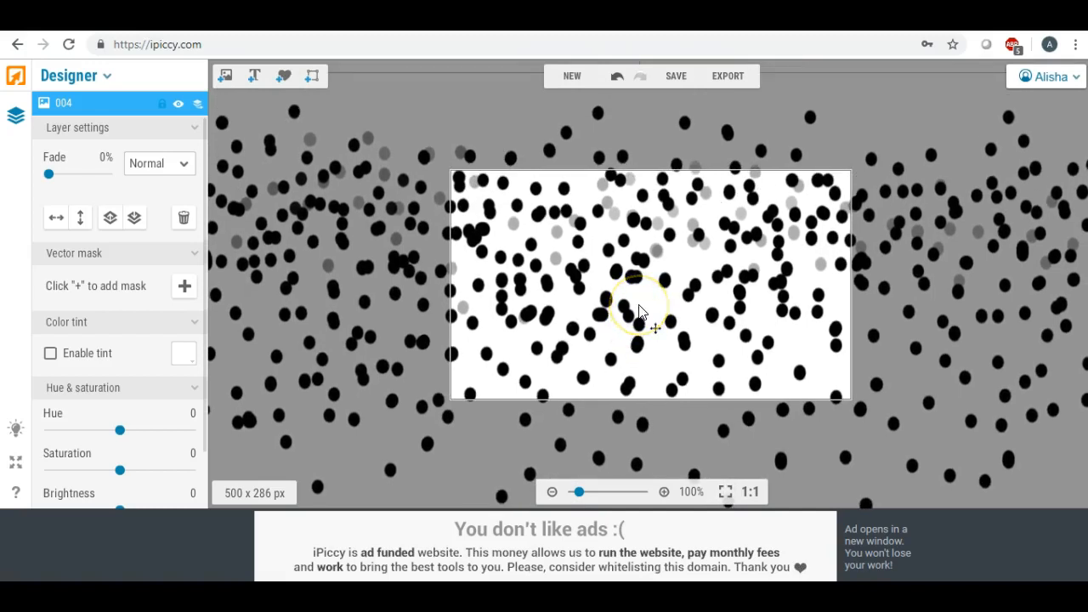
click(226, 79)
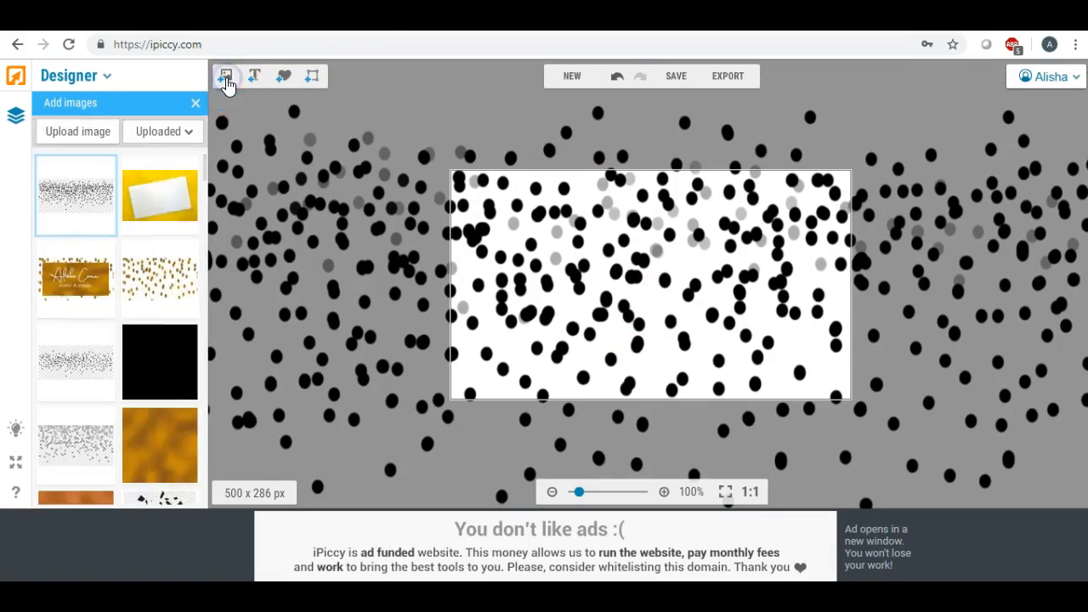
Upload Luxury Foil Paper-39 from the Desktop's Foil&glitter paper folder
drag(204, 161, 205, 175)
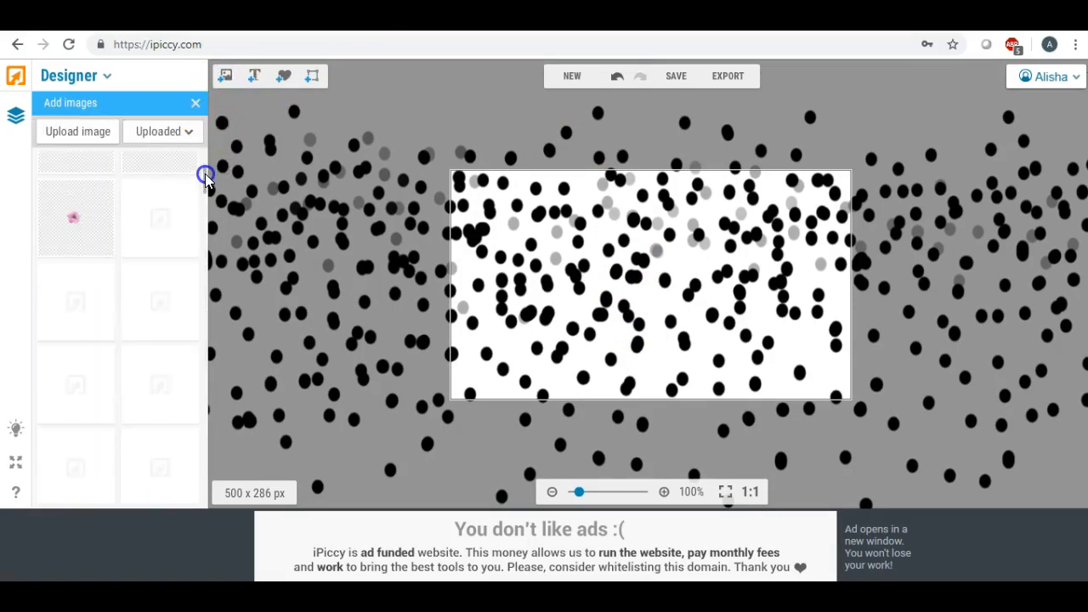
drag(205, 173, 203, 203)
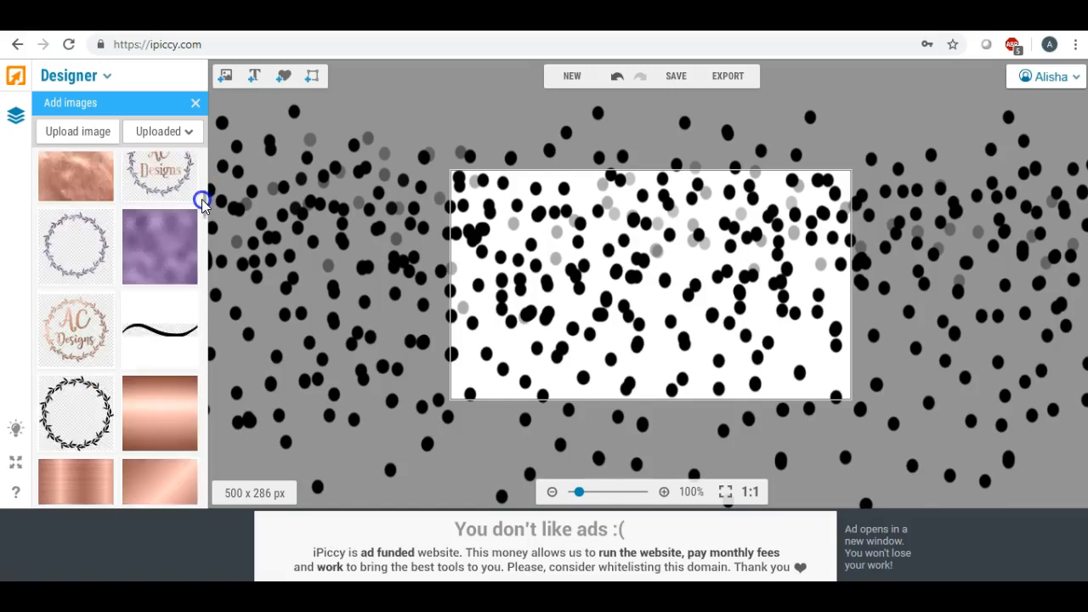
scroll(203, 202, up, 5)
click(85, 132)
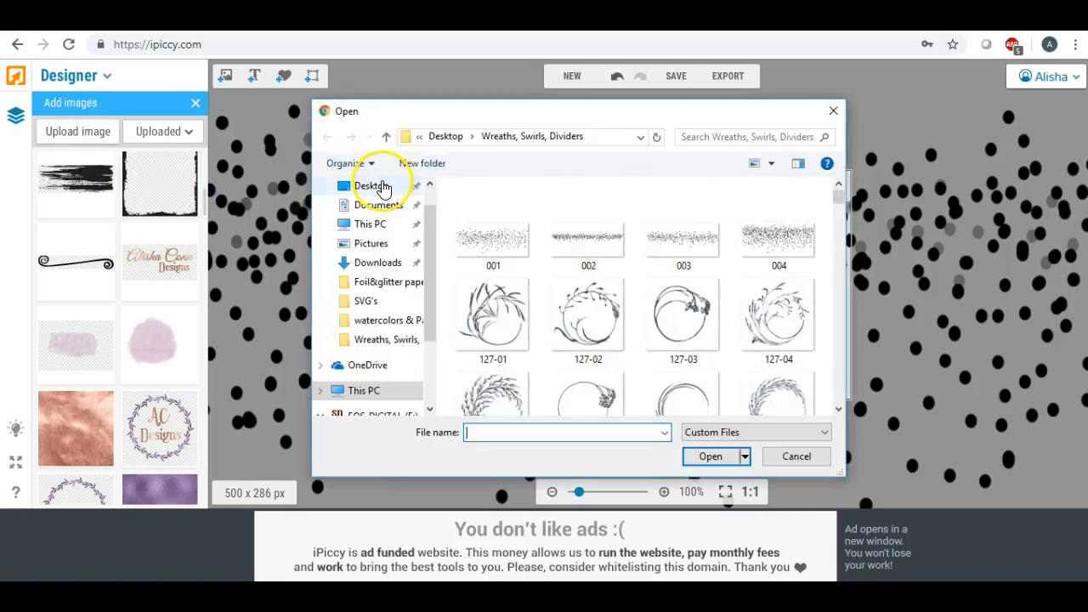
click(382, 189)
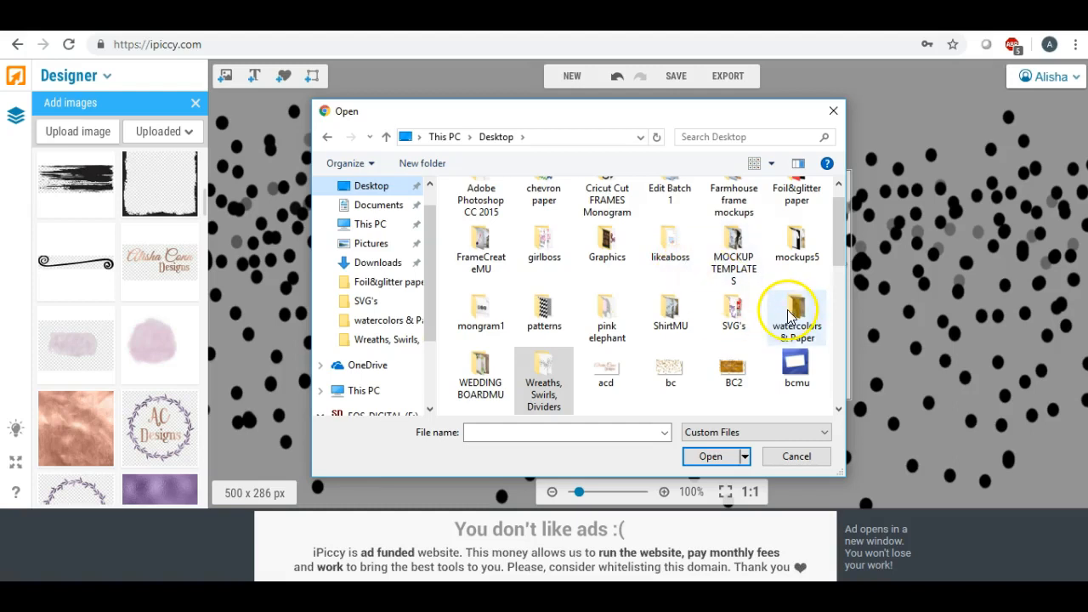
scroll(791, 316, up, 1)
click(798, 219)
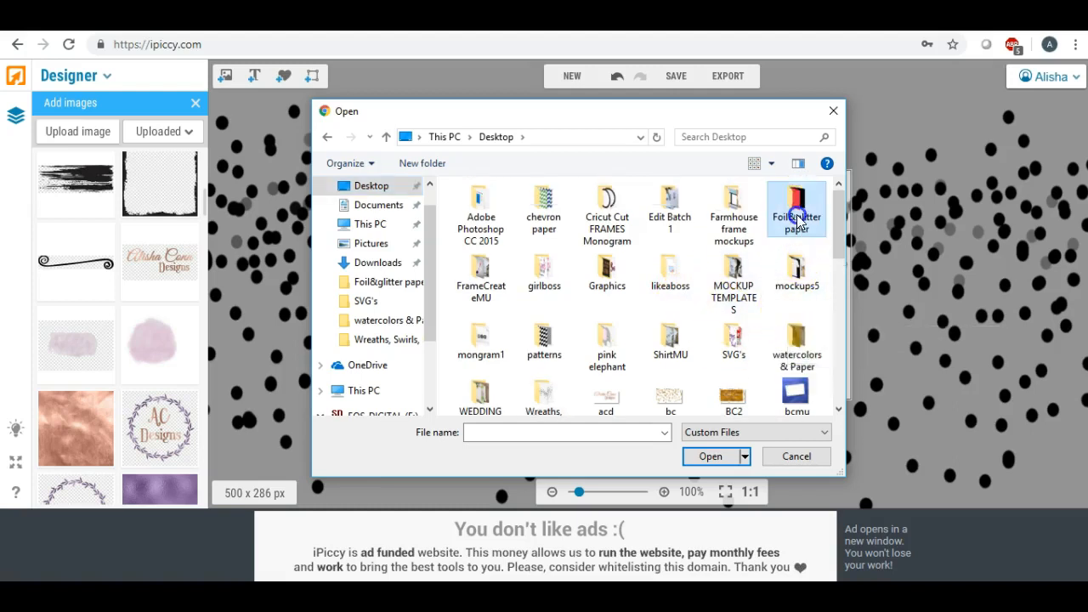
double_click(798, 220)
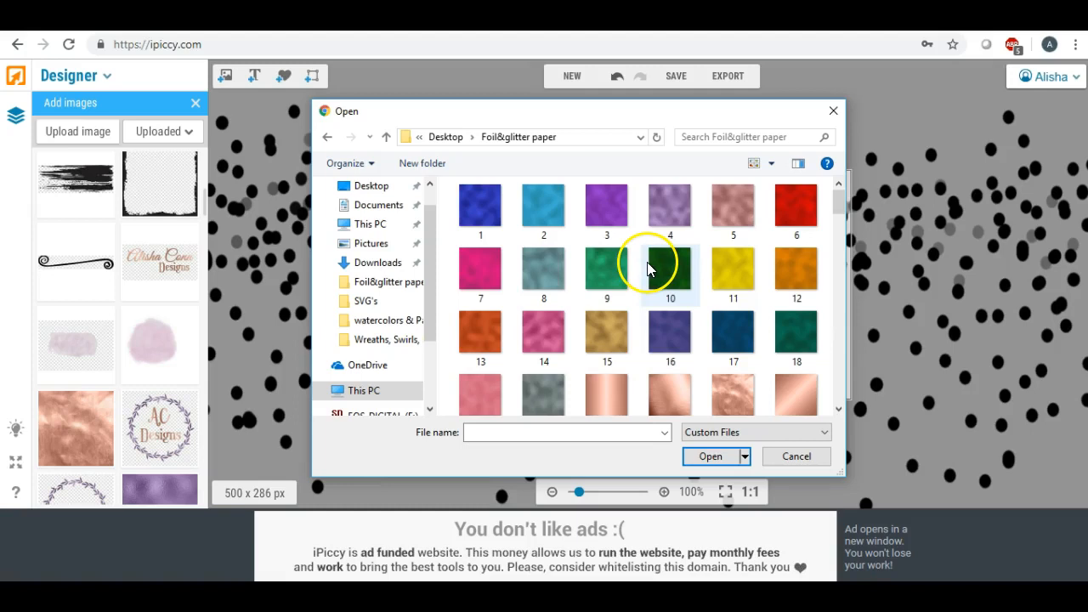
scroll(578, 297, down, 5)
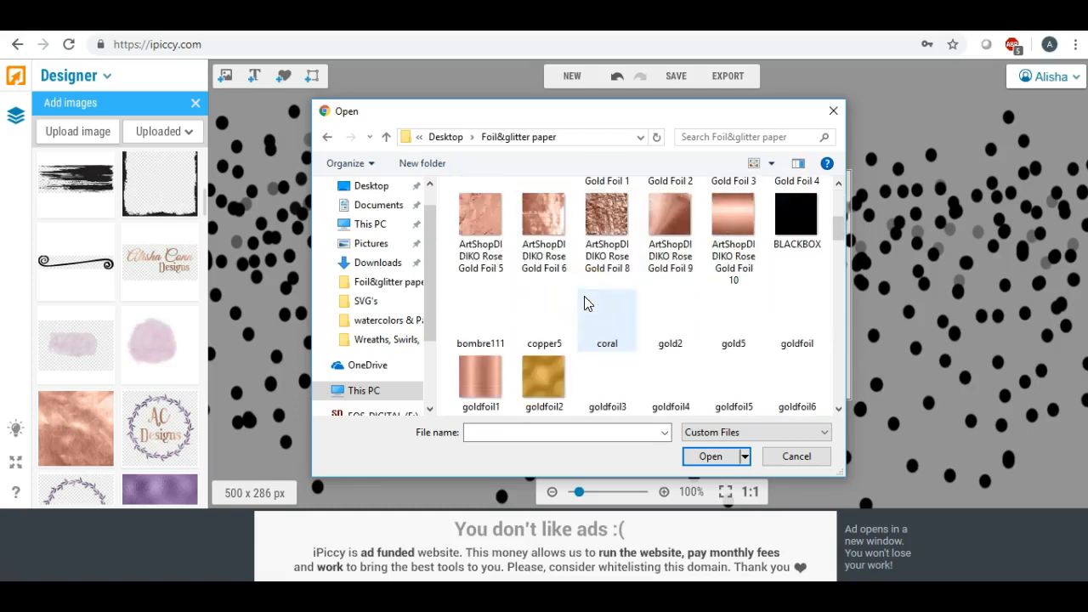
scroll(585, 302, down, 5)
scroll(585, 303, down, 3)
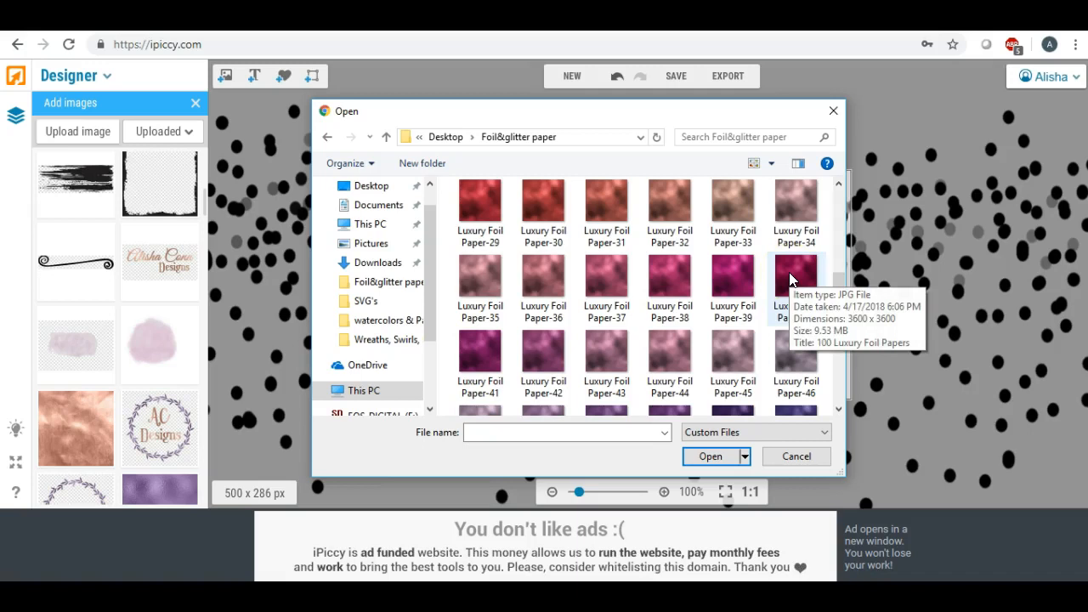
double_click(745, 270)
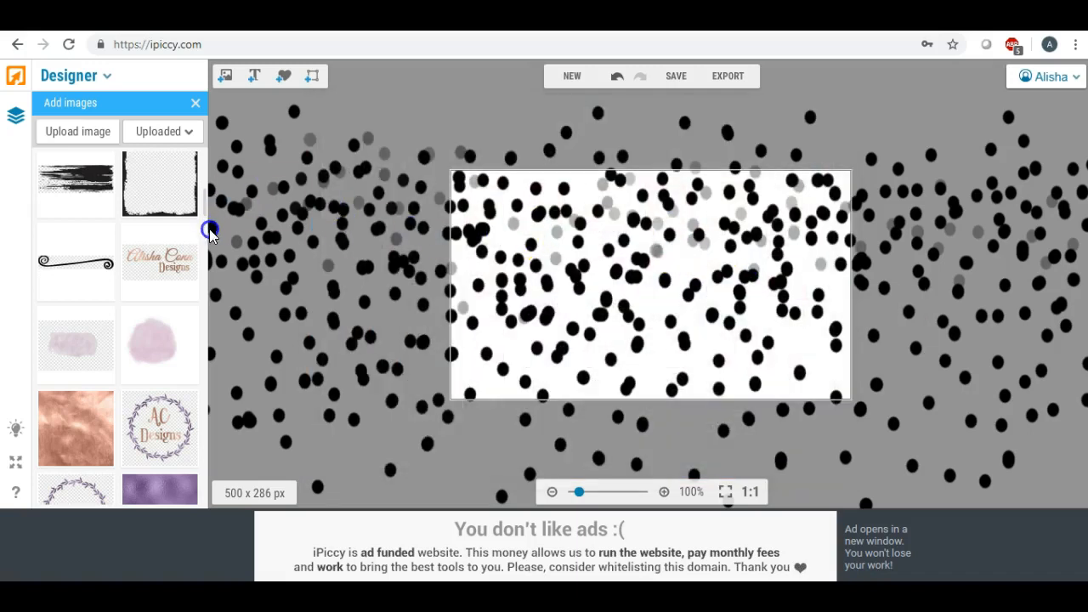
Place the pink foil image on the canvas and stretch it to cover the whole card
drag(71, 188, 500, 230)
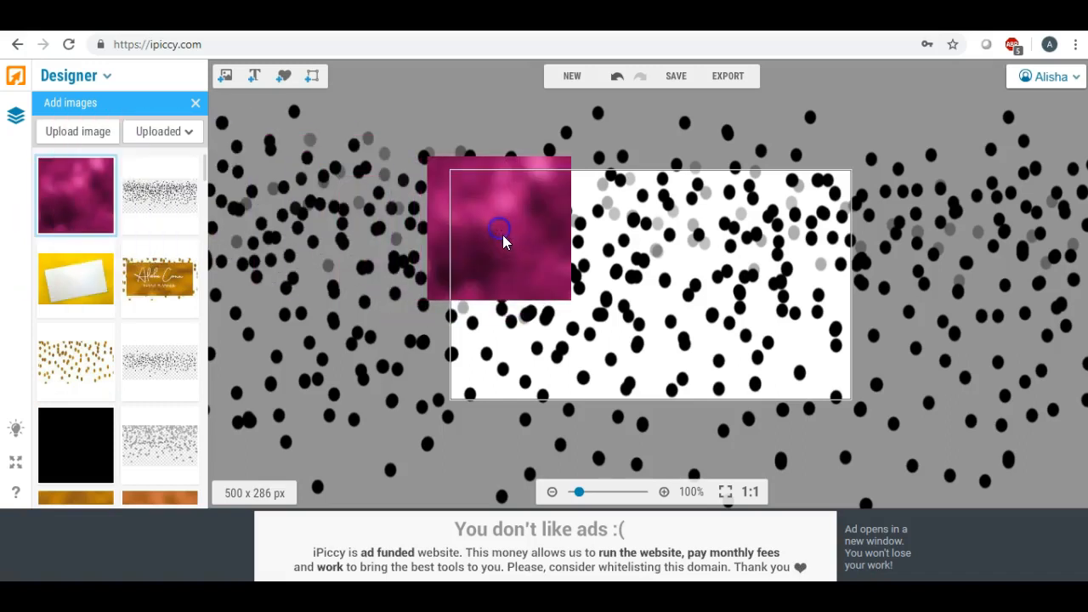
click(509, 274)
drag(501, 303, 505, 416)
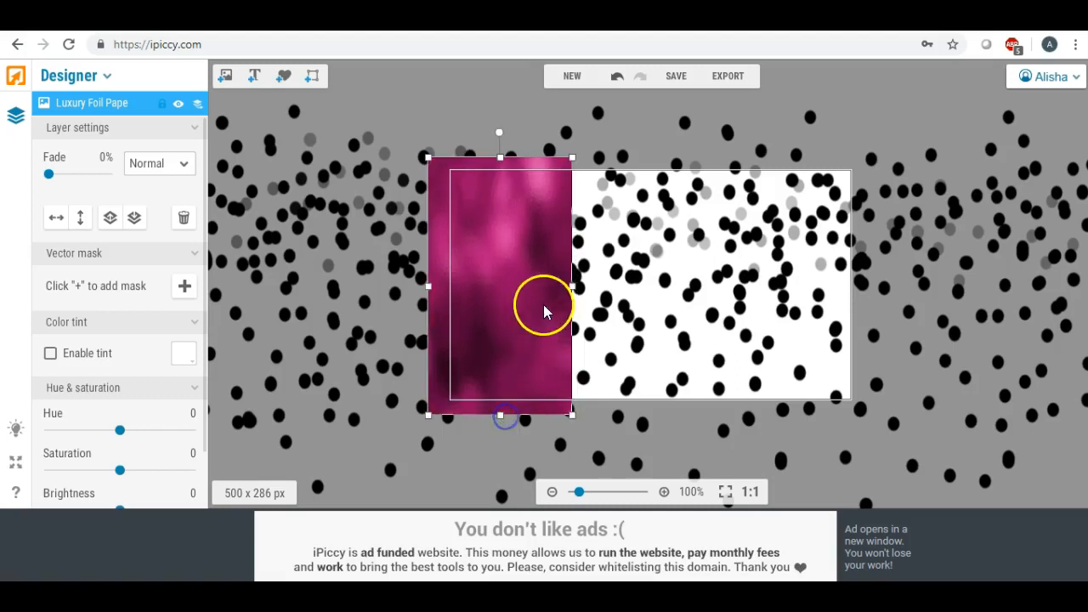
drag(573, 285, 886, 276)
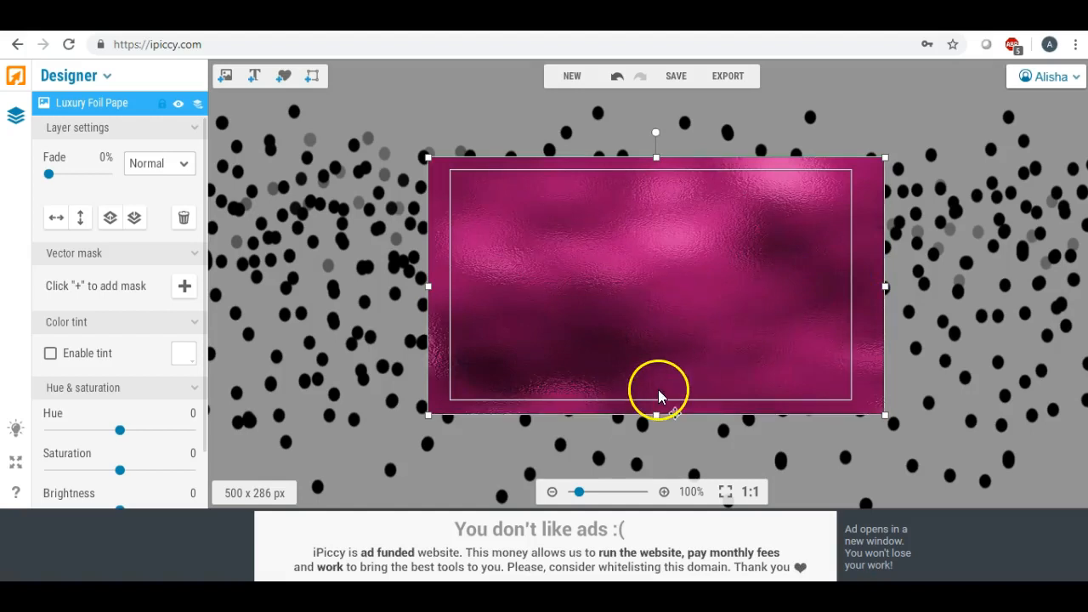
drag(655, 158, 650, 97)
drag(631, 255, 626, 293)
mouse_move(576, 497)
mouse_down()
mouse_move(593, 500)
mouse_move(580, 499)
mouse_up()
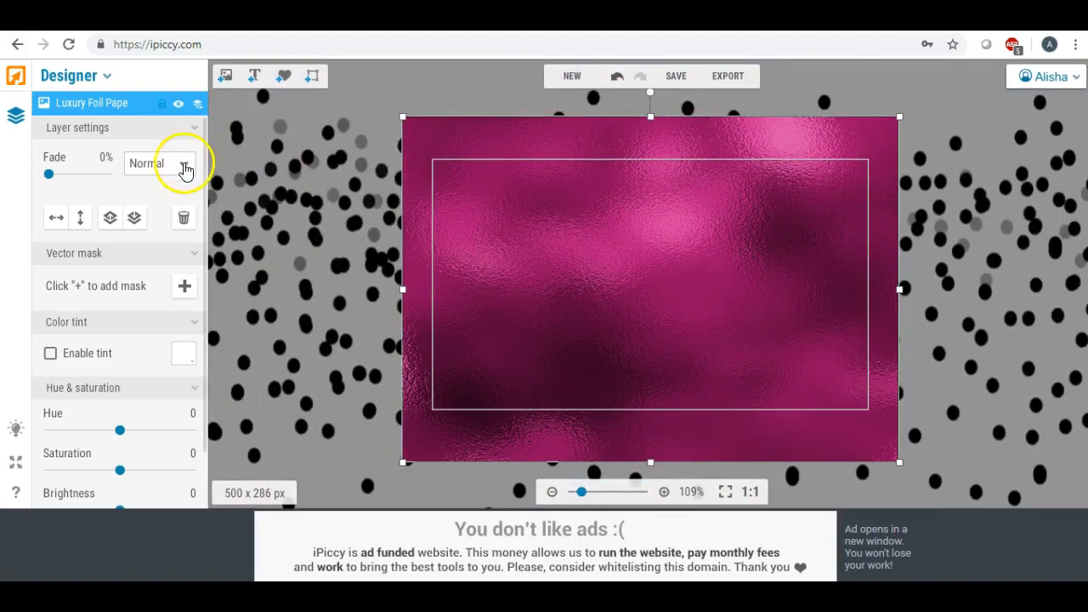
Set the foil layer's blend mode to Lighten so the dots turn pink
click(185, 169)
click(175, 155)
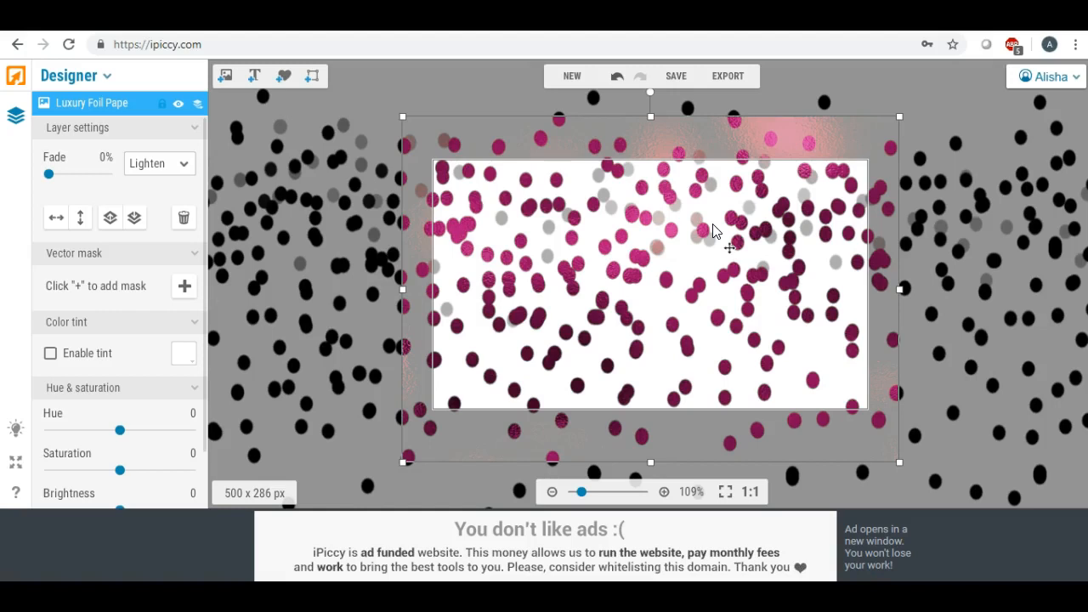
click(714, 224)
click(676, 82)
Choose Highest quality and name the file BC
click(646, 304)
drag(602, 246, 478, 247)
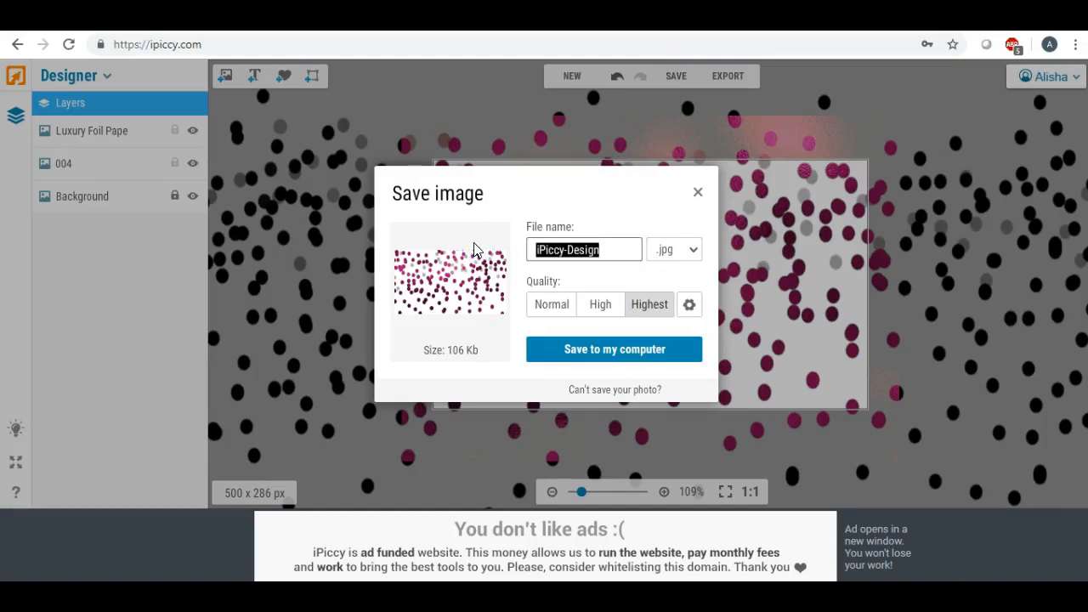
text(BC)
Save BC to the Desktop, replacing the existing bc.jpg, and return to the design
click(558, 355)
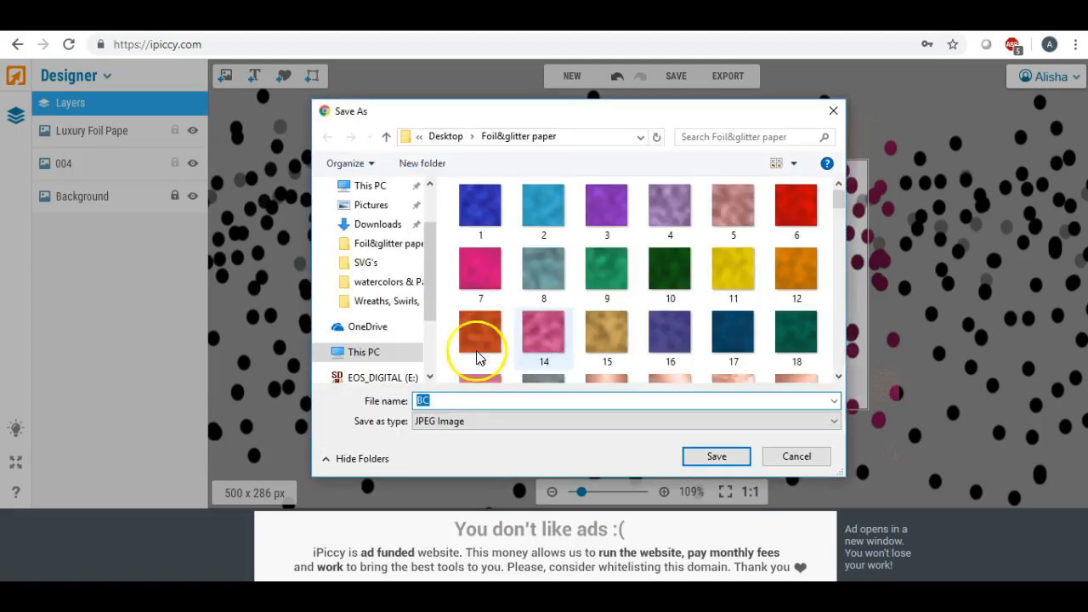
drag(425, 280, 425, 168)
click(384, 219)
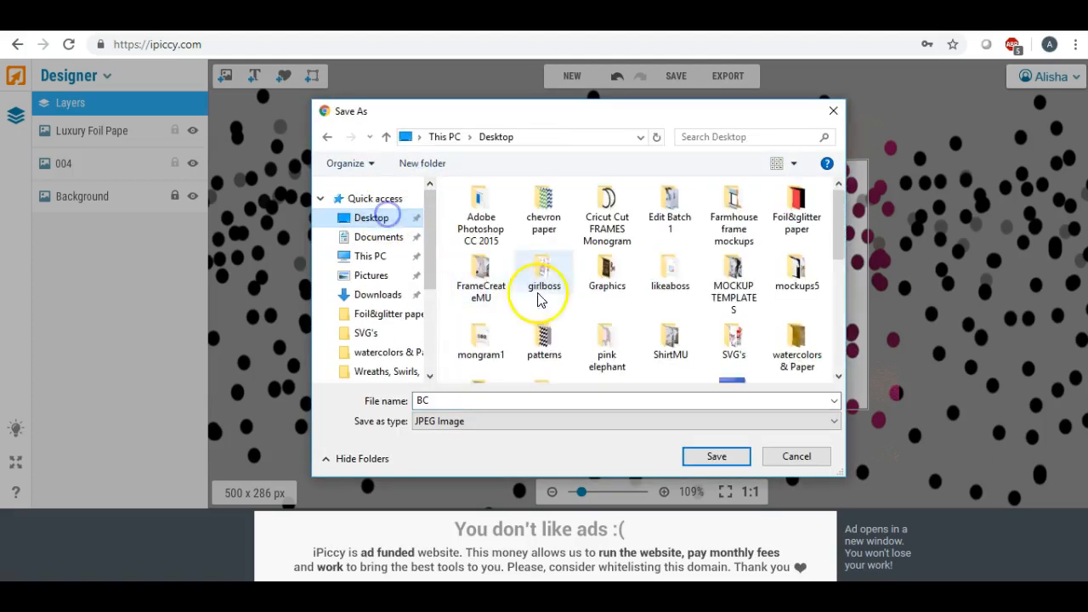
click(716, 455)
click(591, 305)
click(528, 490)
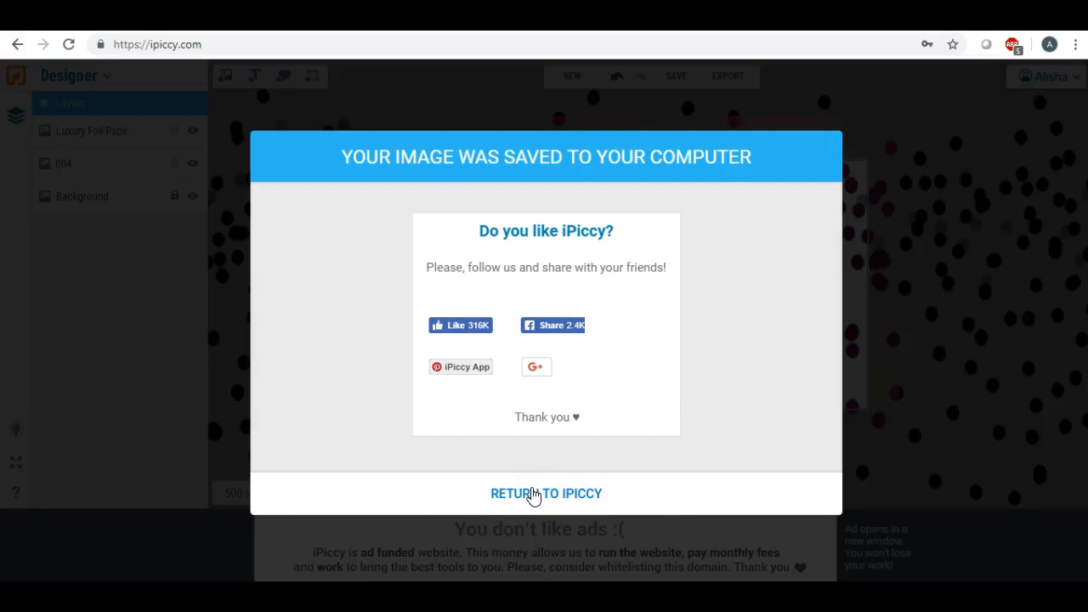
click(529, 485)
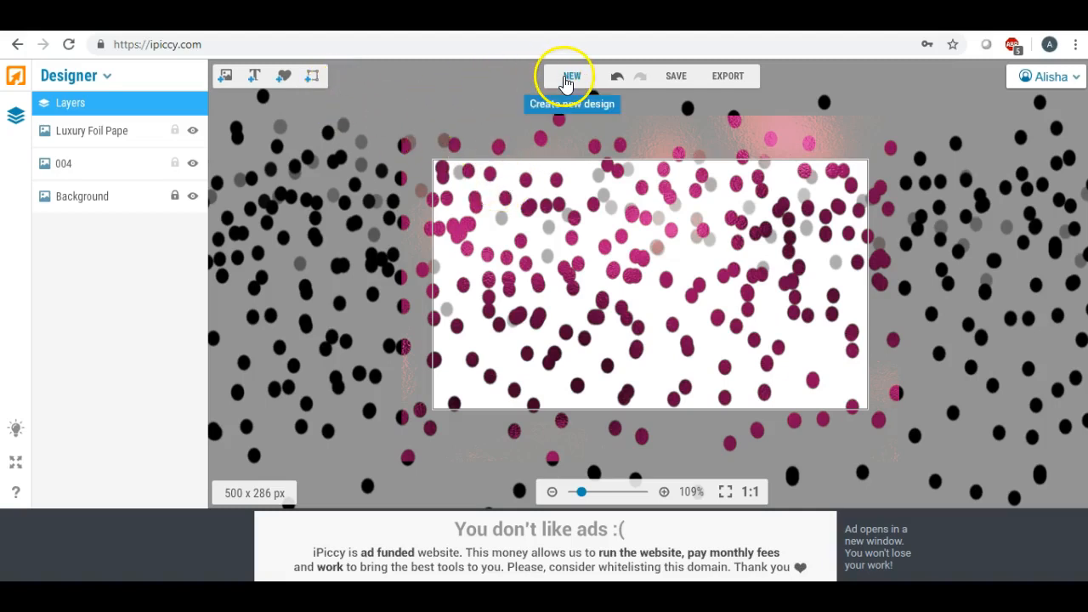
click(107, 76)
Switch to the Editor, discarding the design, and open bc from the Desktop
click(68, 101)
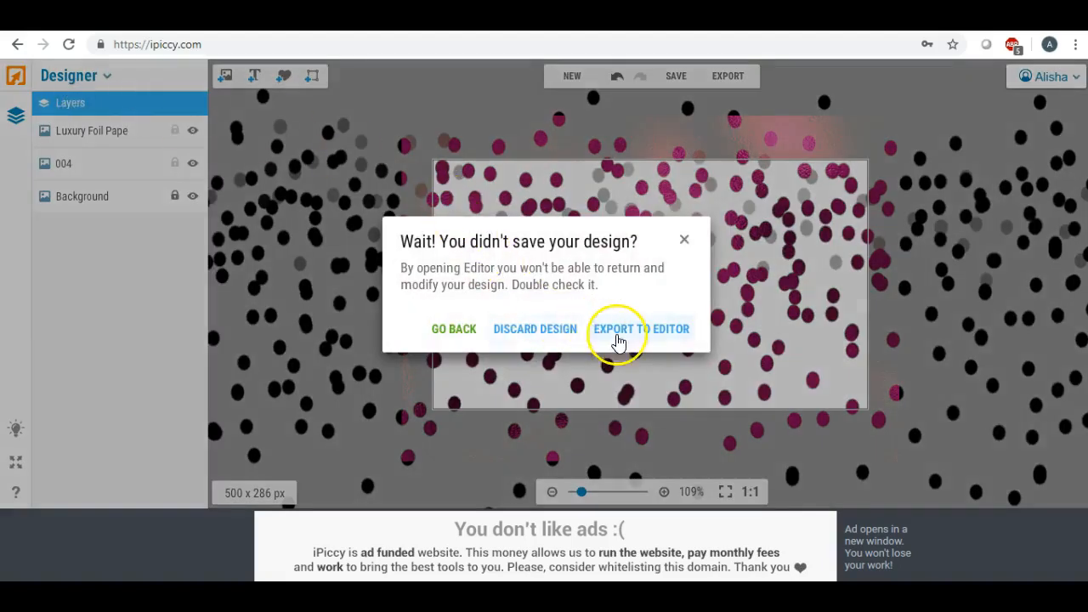
click(547, 331)
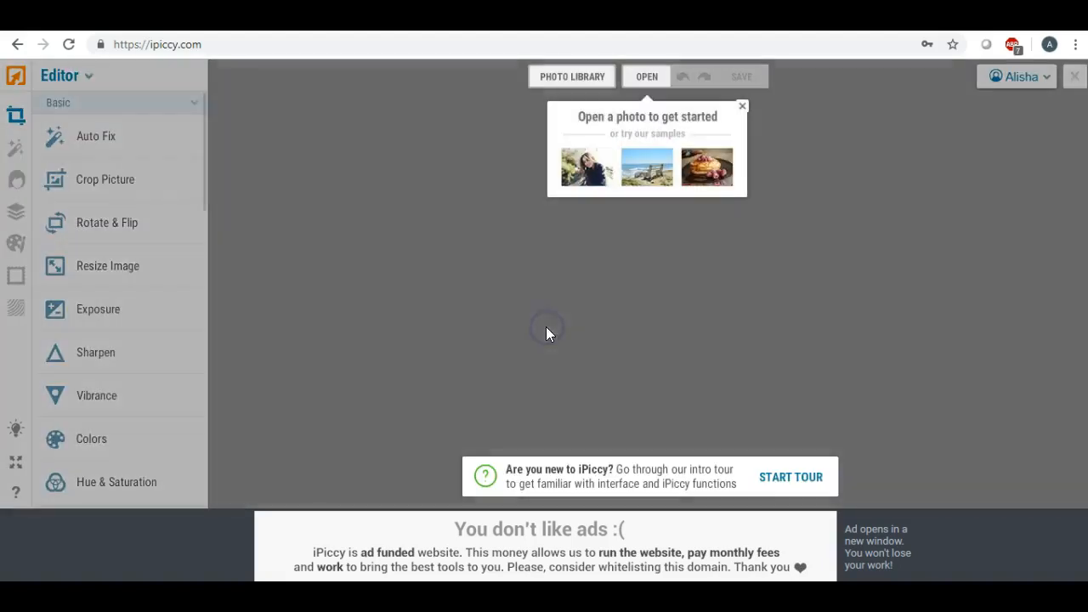
click(551, 82)
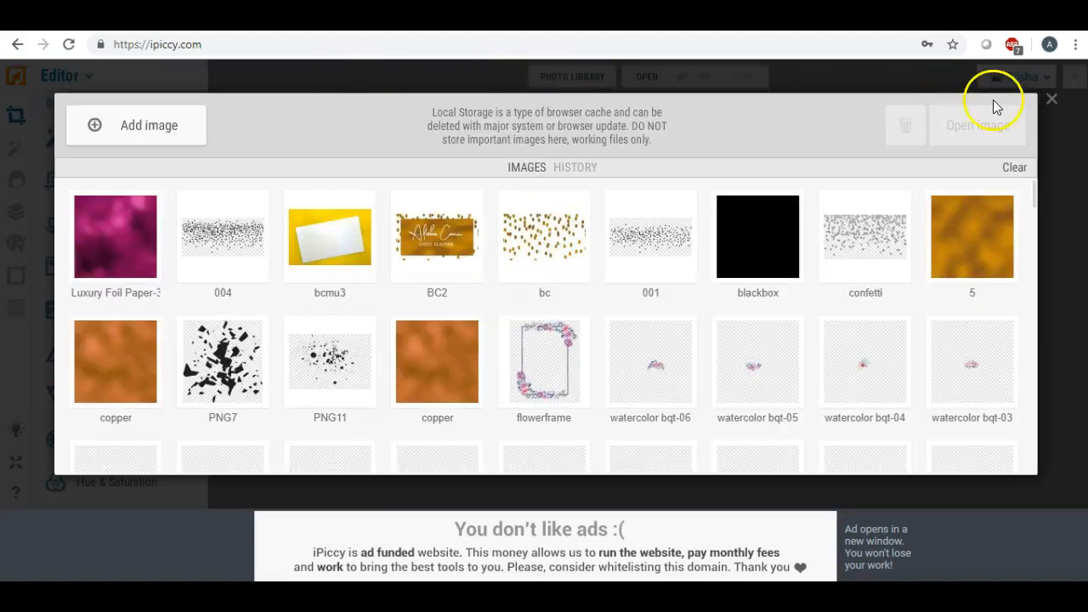
click(1045, 99)
click(638, 78)
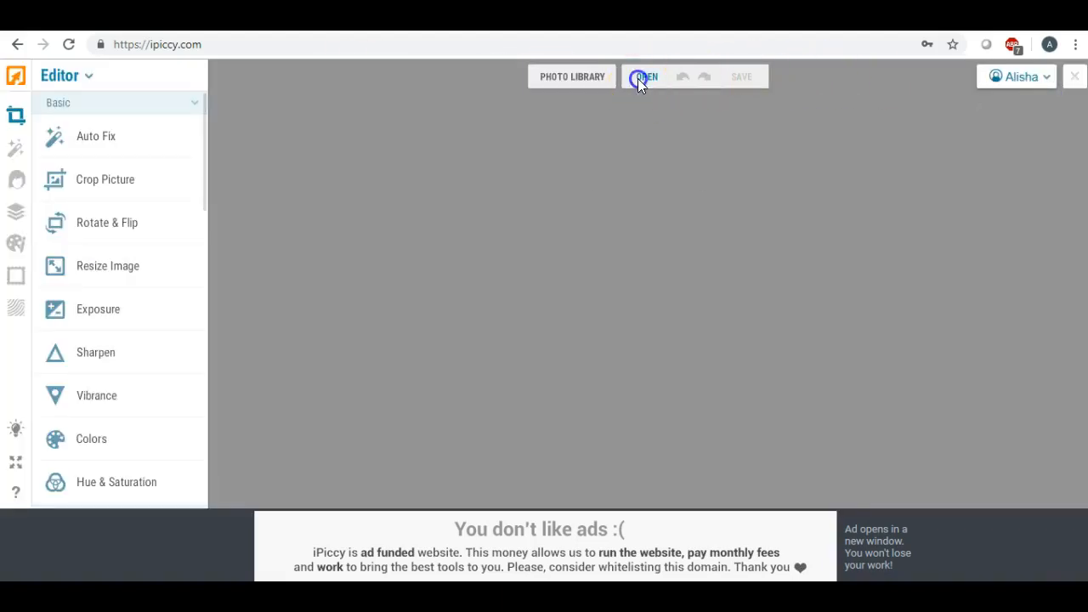
click(629, 106)
click(383, 186)
scroll(678, 255, down, 1)
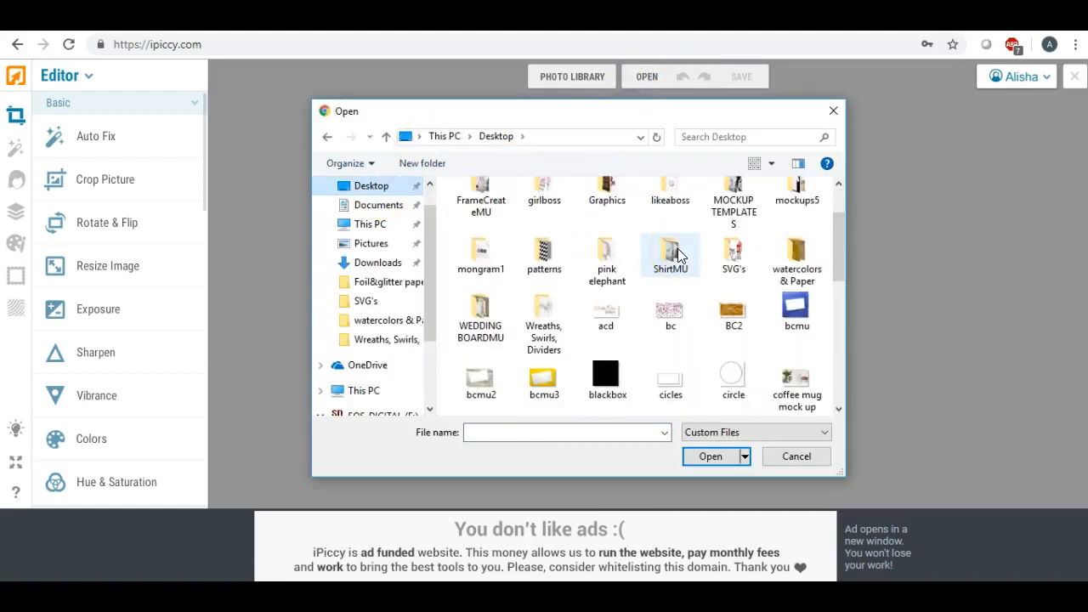
double_click(670, 308)
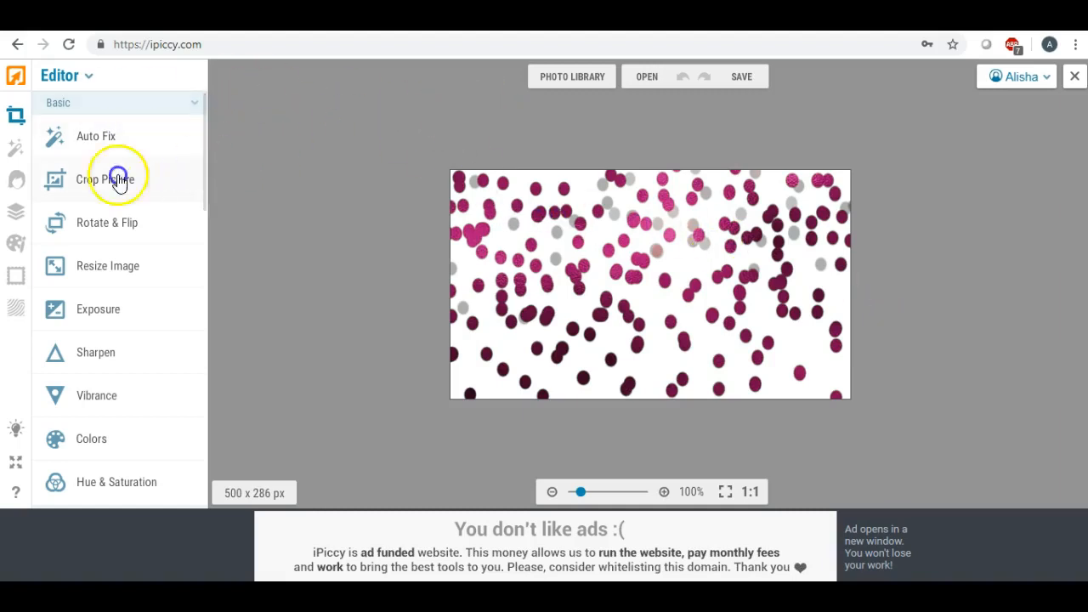
Add the pink foil image as a layer and stretch it down and across the card
click(18, 215)
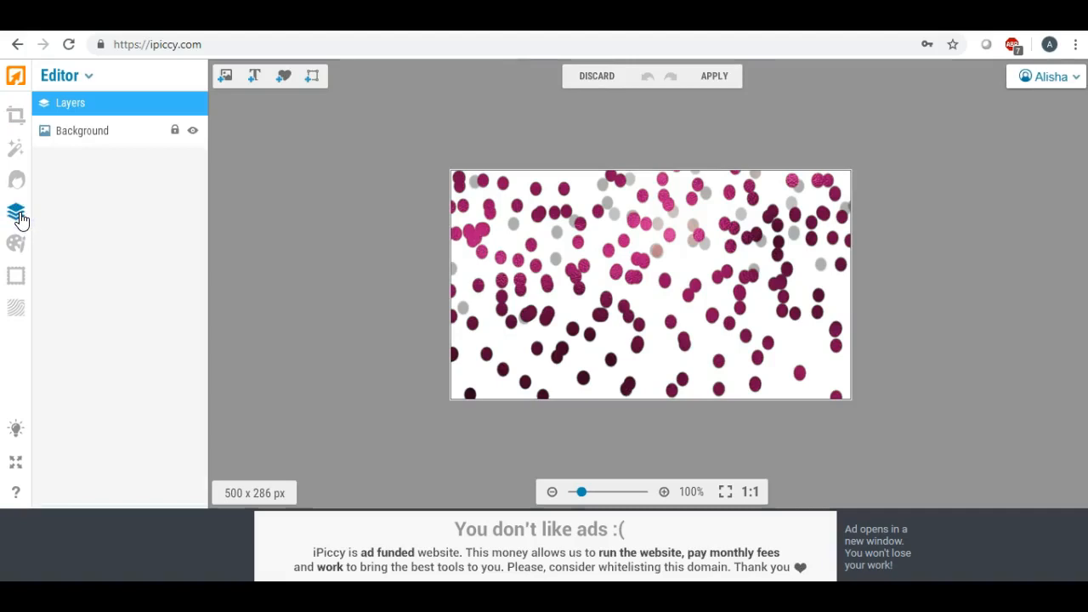
click(226, 78)
drag(76, 168, 533, 274)
click(535, 260)
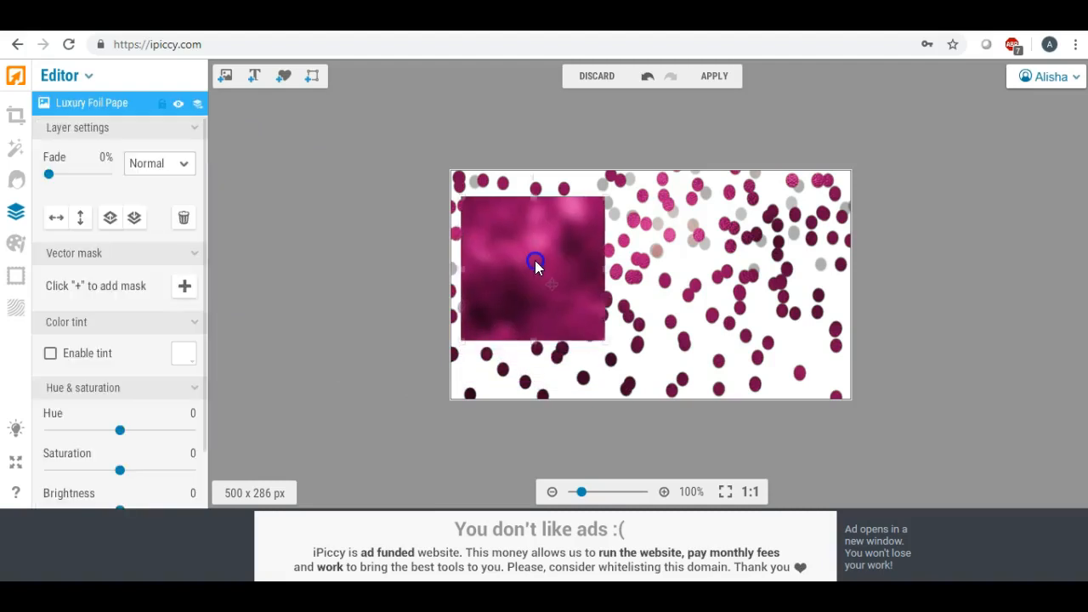
drag(536, 338, 536, 371)
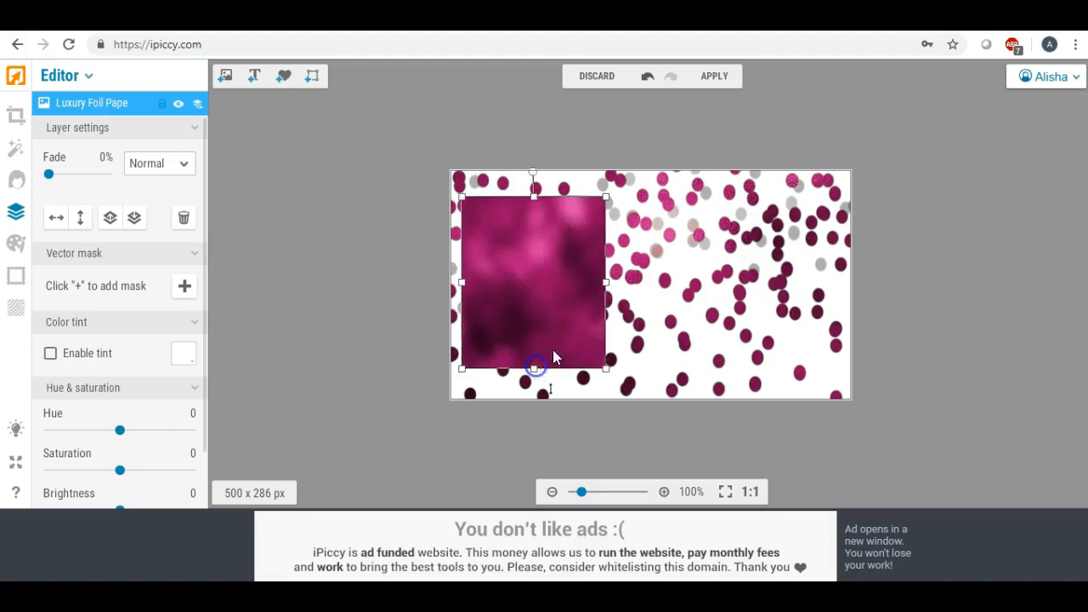
drag(597, 287, 836, 298)
Fine-tune the foil's edges and transparency into a centred panel framed by confetti
click(384, 239)
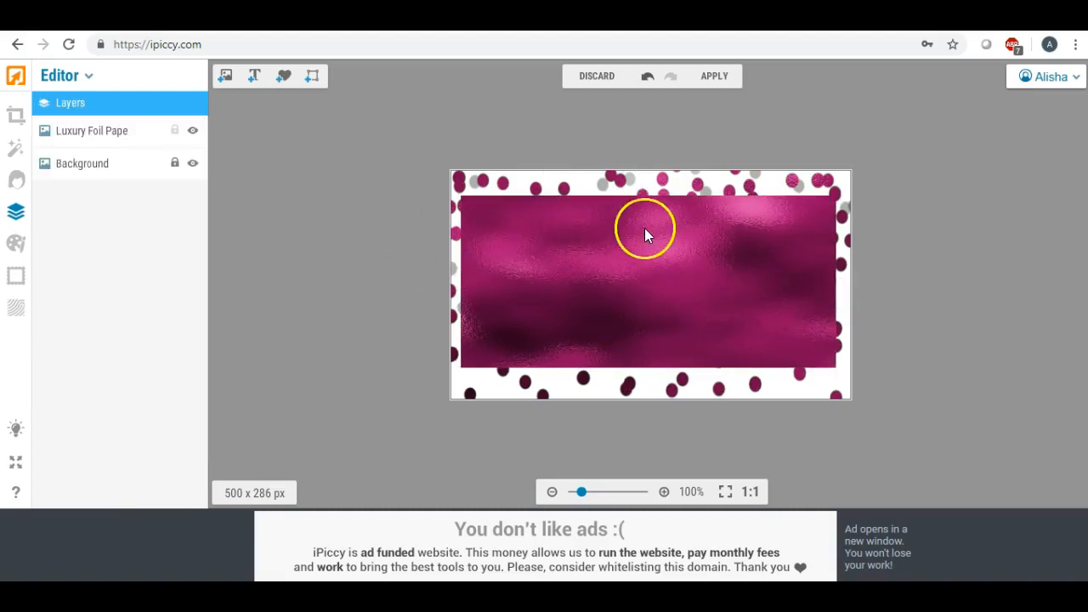
click(645, 222)
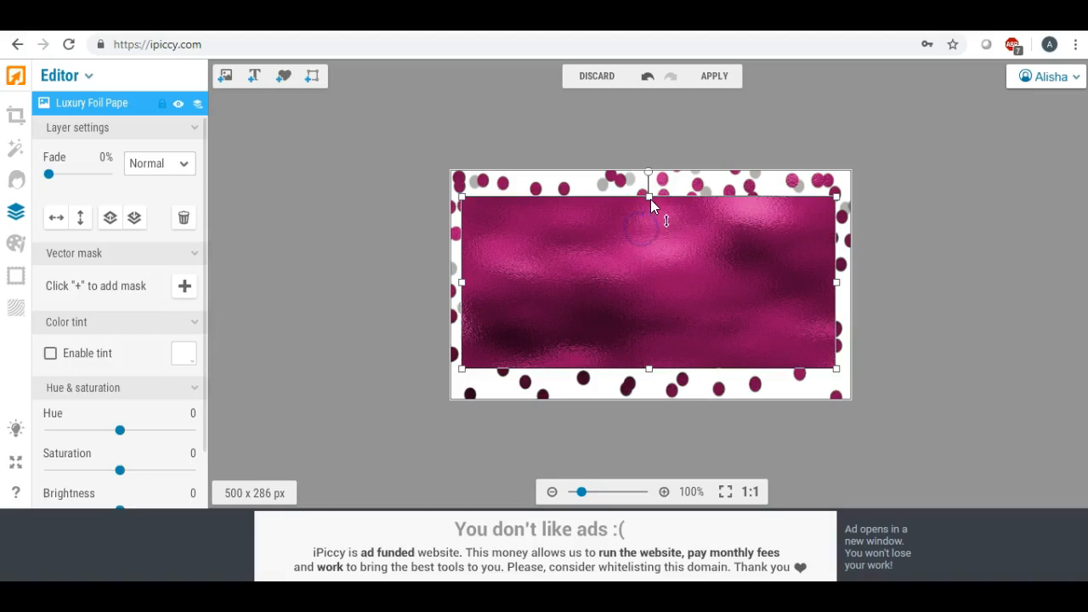
drag(648, 196, 648, 191)
drag(648, 369, 649, 376)
click(411, 242)
click(476, 257)
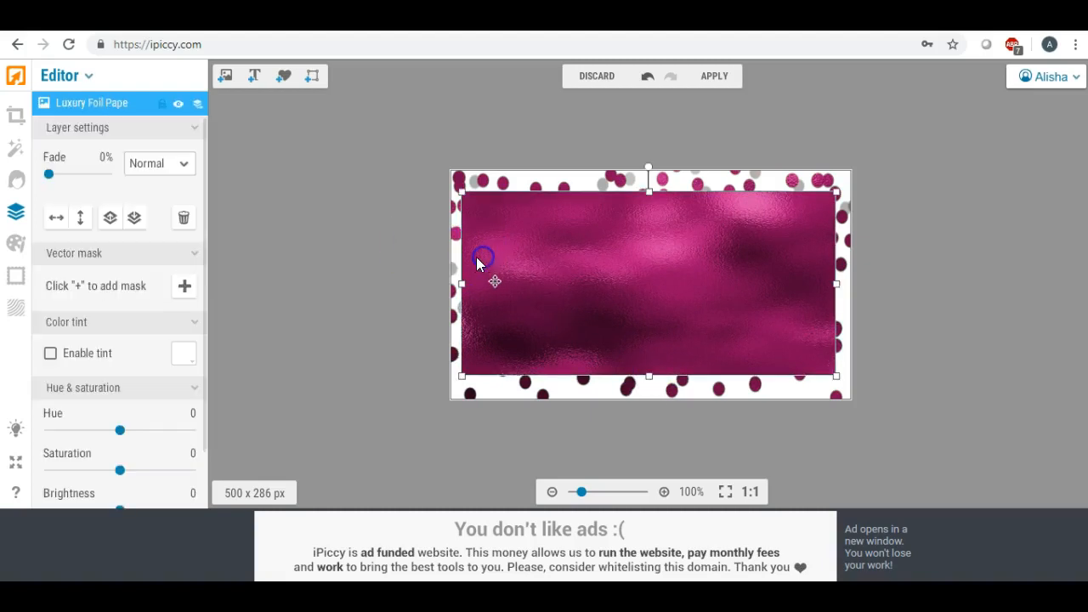
drag(465, 284, 473, 283)
drag(837, 286, 821, 287)
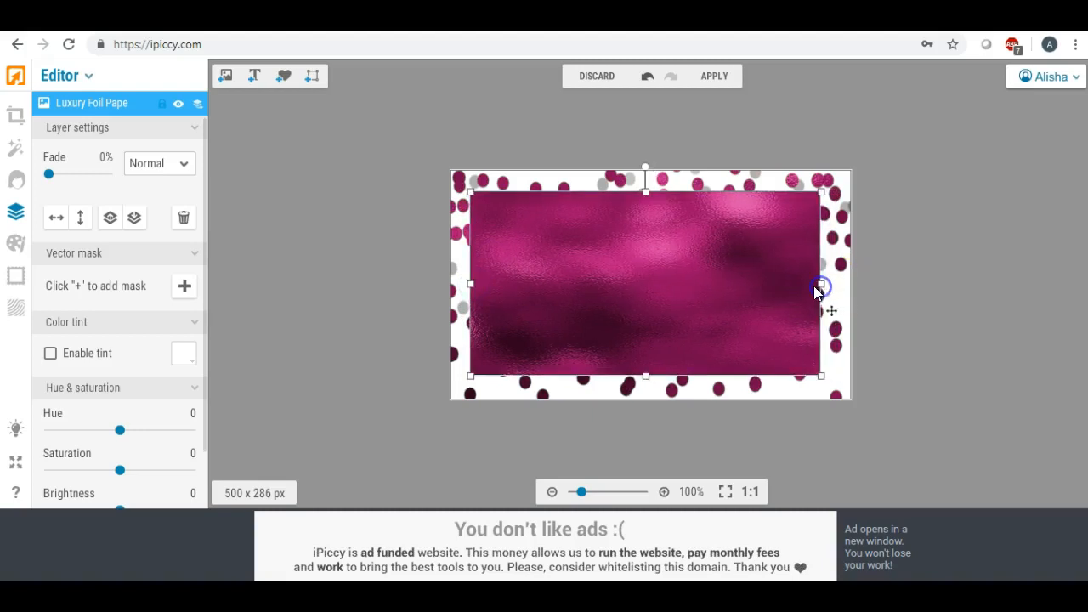
drag(49, 173, 49, 180)
click(309, 202)
drag(472, 282, 479, 278)
click(337, 239)
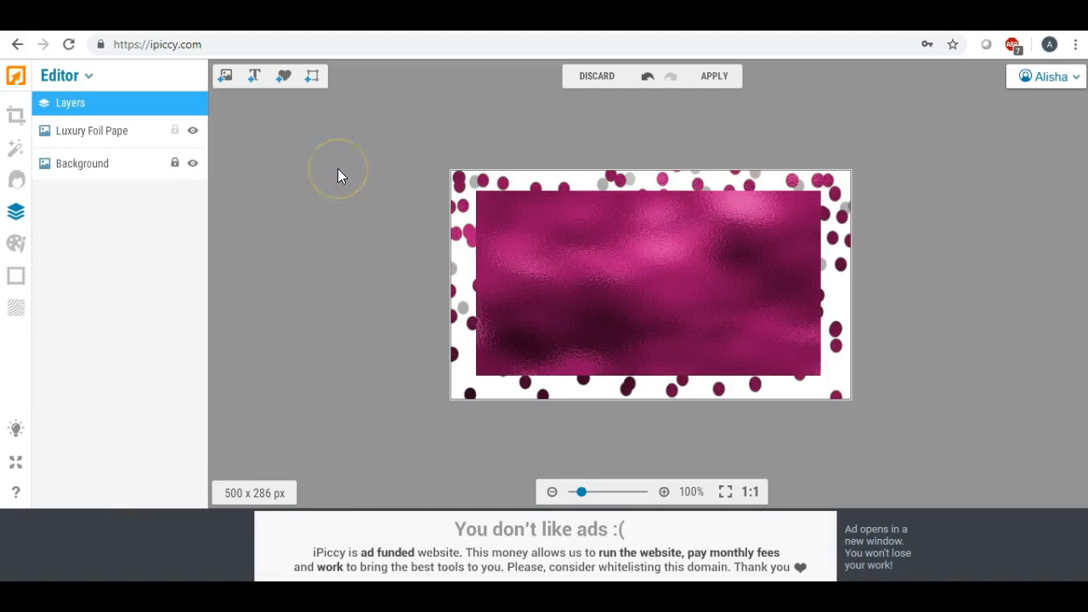
Add a text layer near the top of the foil containing the person's name
click(255, 76)
drag(606, 302, 582, 242)
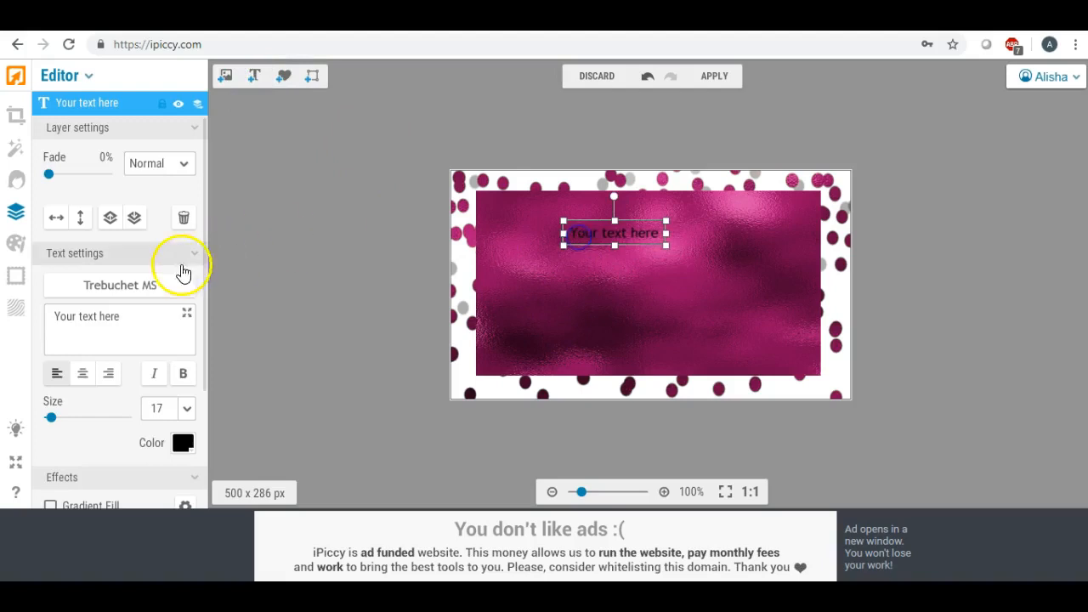
triple_click(145, 313)
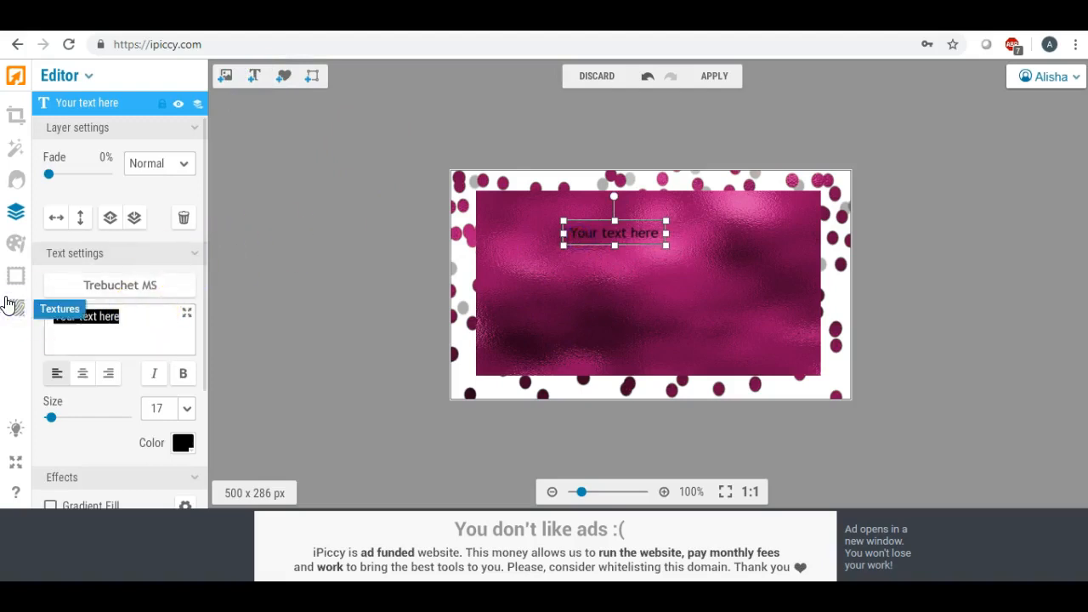
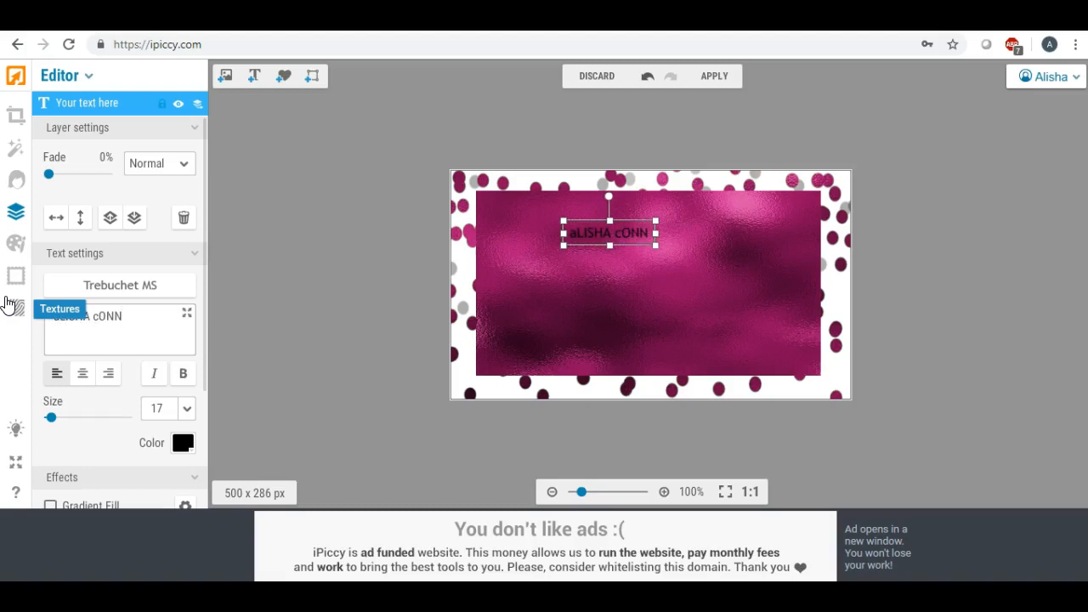
click(92, 312)
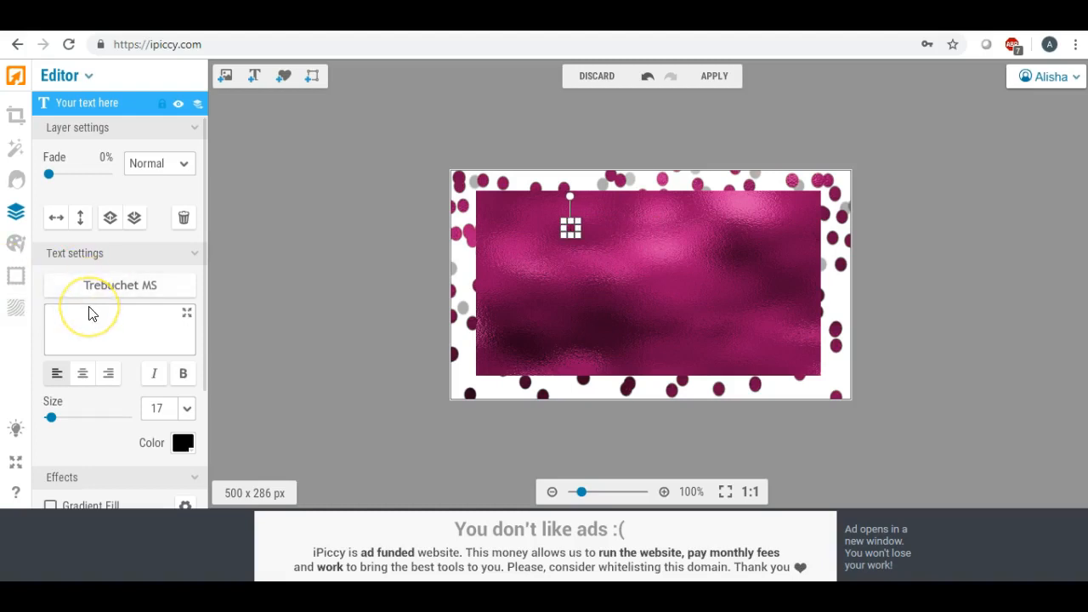
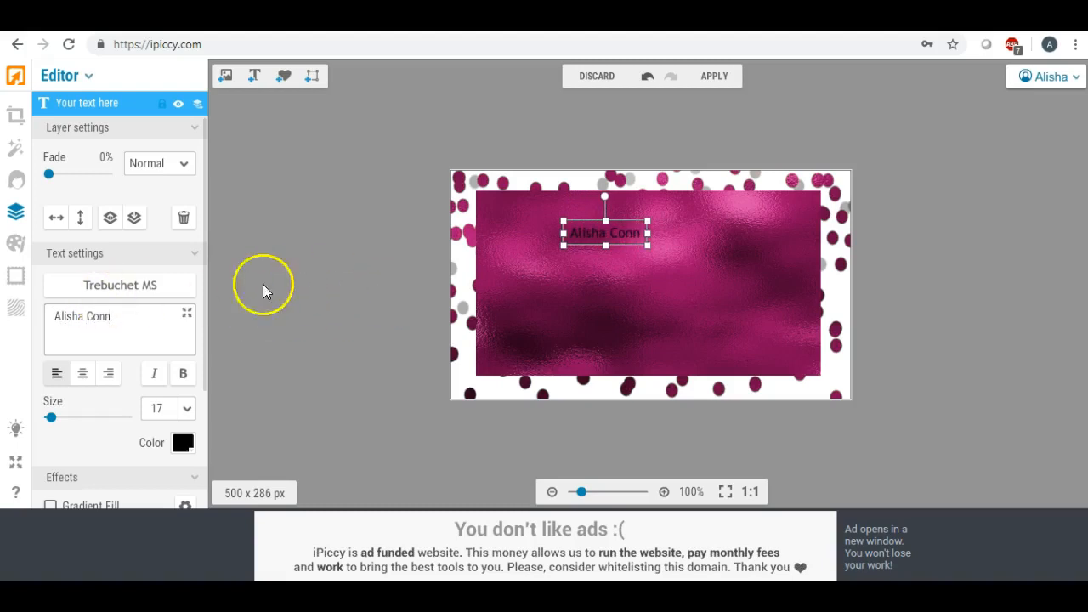
Make the name white and bold in a locally installed script font
click(182, 445)
click(200, 437)
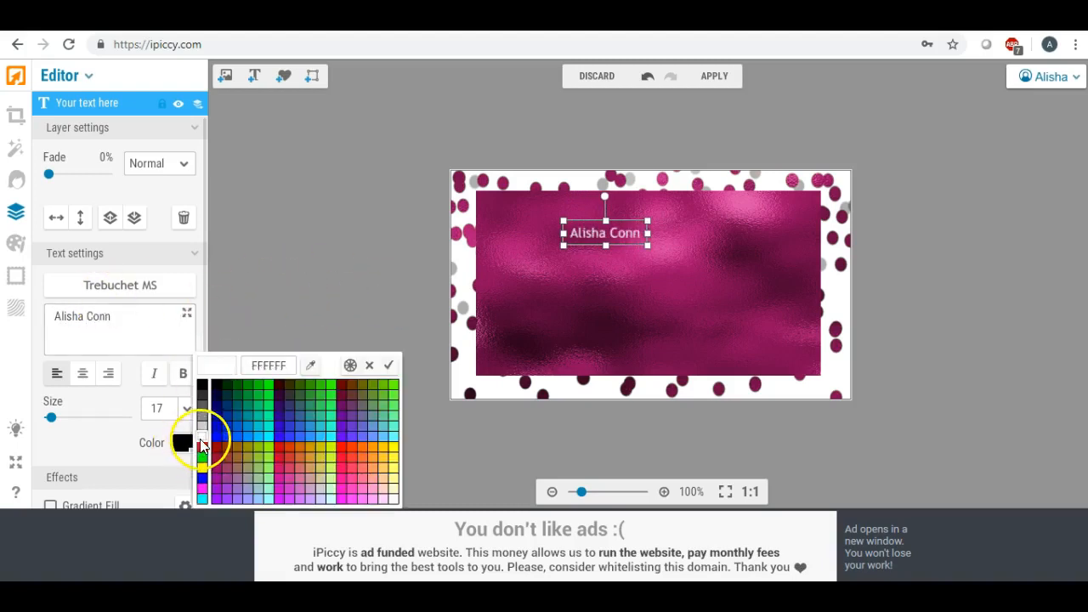
click(201, 440)
click(145, 285)
click(175, 130)
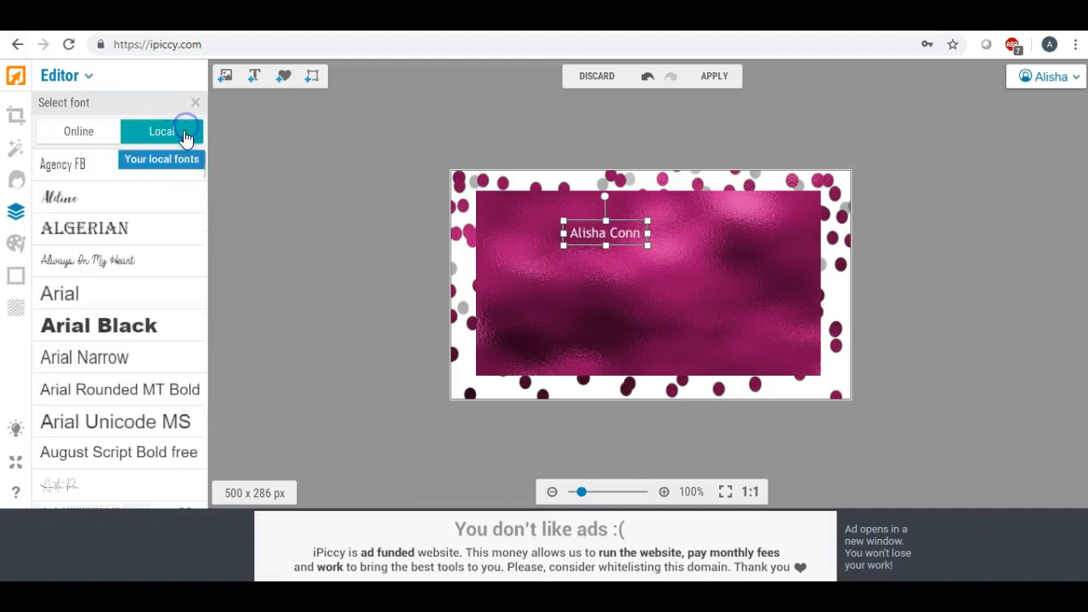
scroll(144, 210, down, 1)
scroll(145, 209, down, 3)
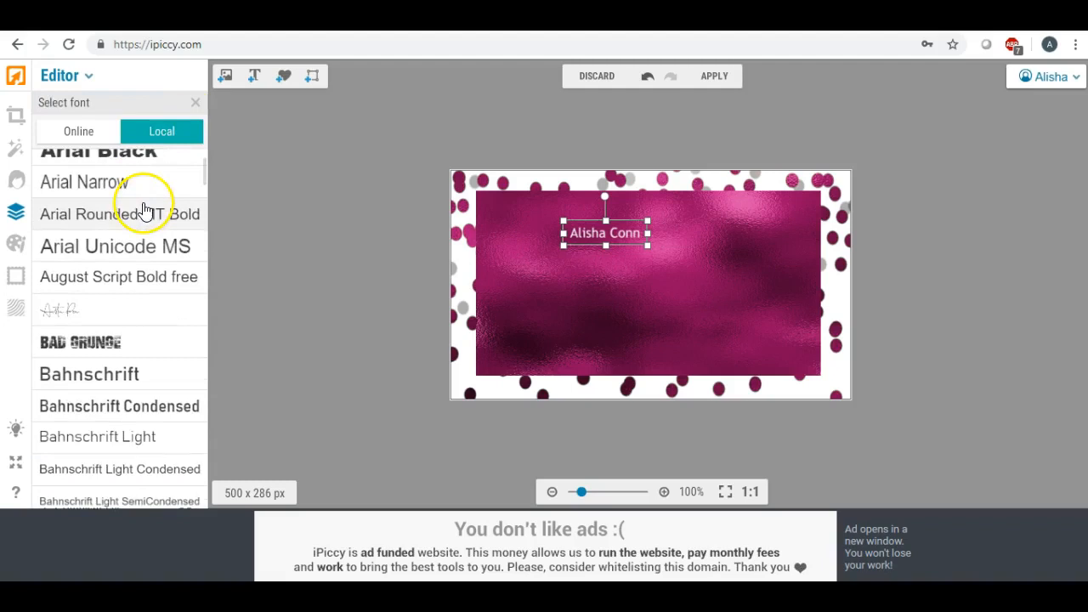
click(85, 311)
click(187, 312)
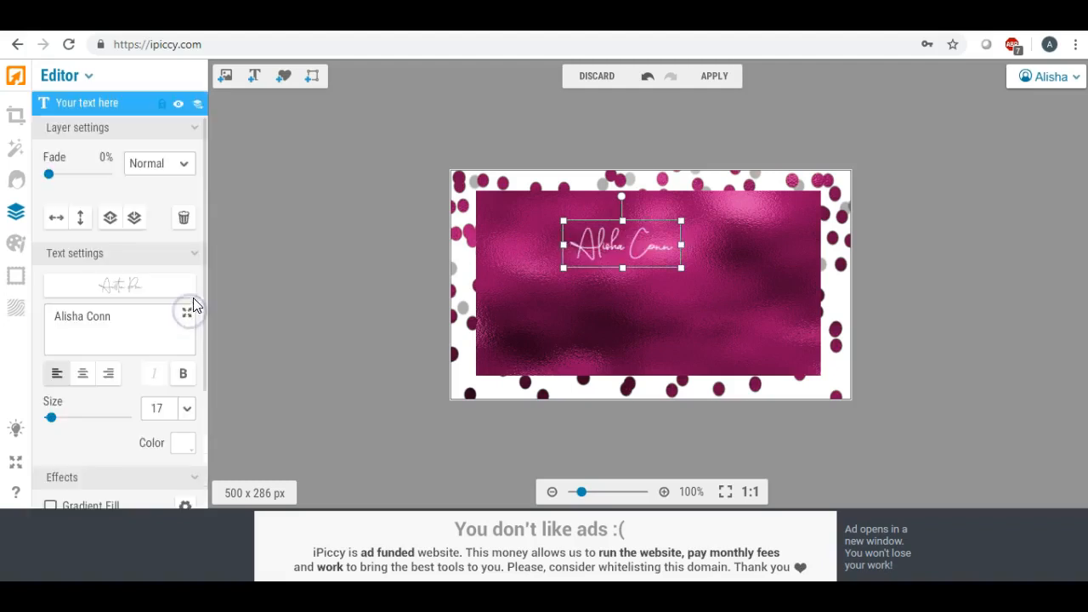
click(183, 373)
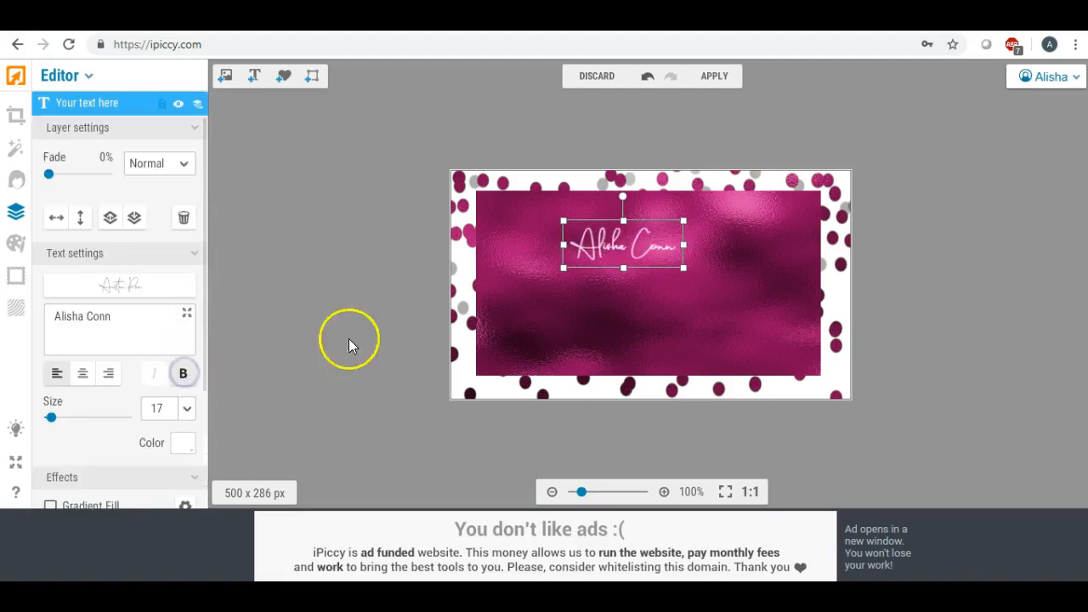
Enlarge the name to size 45 and centre it across the foil panel
drag(685, 268, 879, 368)
drag(753, 292, 676, 263)
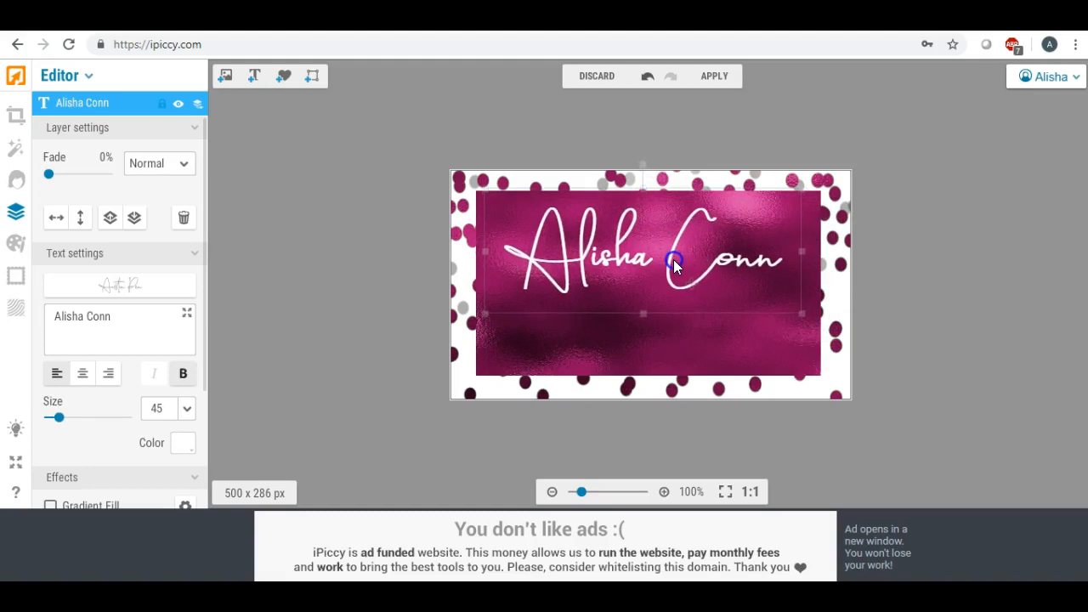
click(377, 247)
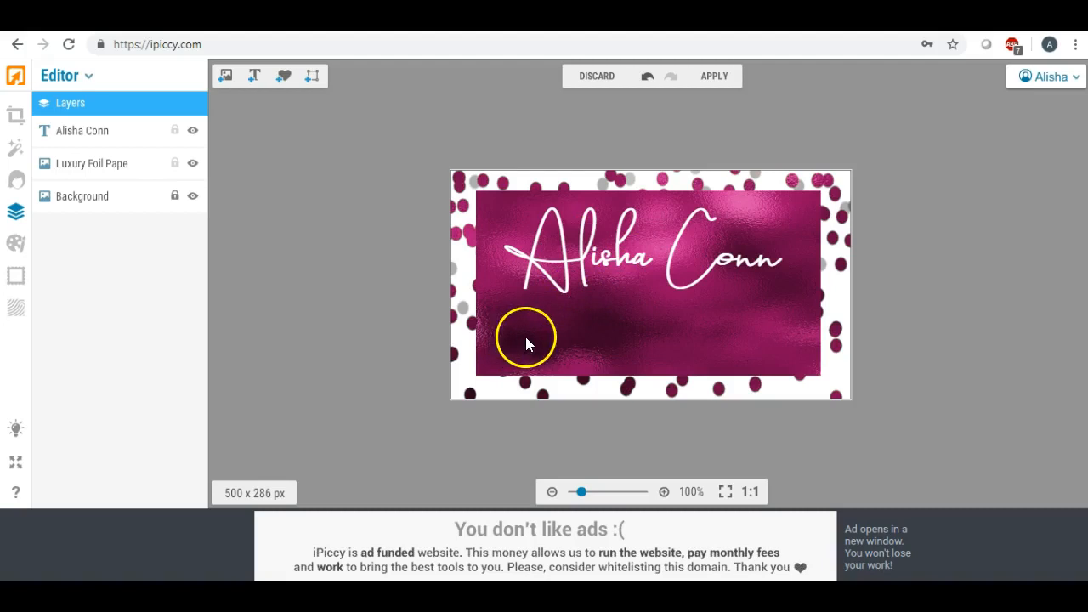
Add a text layer below the name reading 'EVENT PLANNER'
click(253, 76)
mouse_move(636, 311)
mouse_down()
mouse_move(637, 301)
mouse_move(620, 316)
mouse_up()
drag(110, 314, 17, 311)
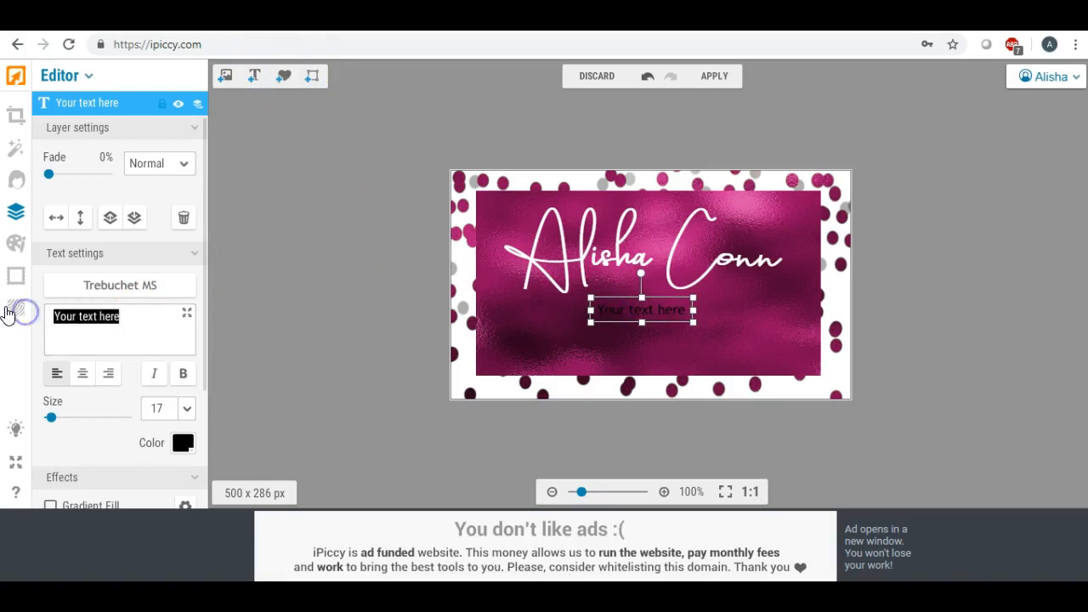
key(BackSpace)
text(Event)
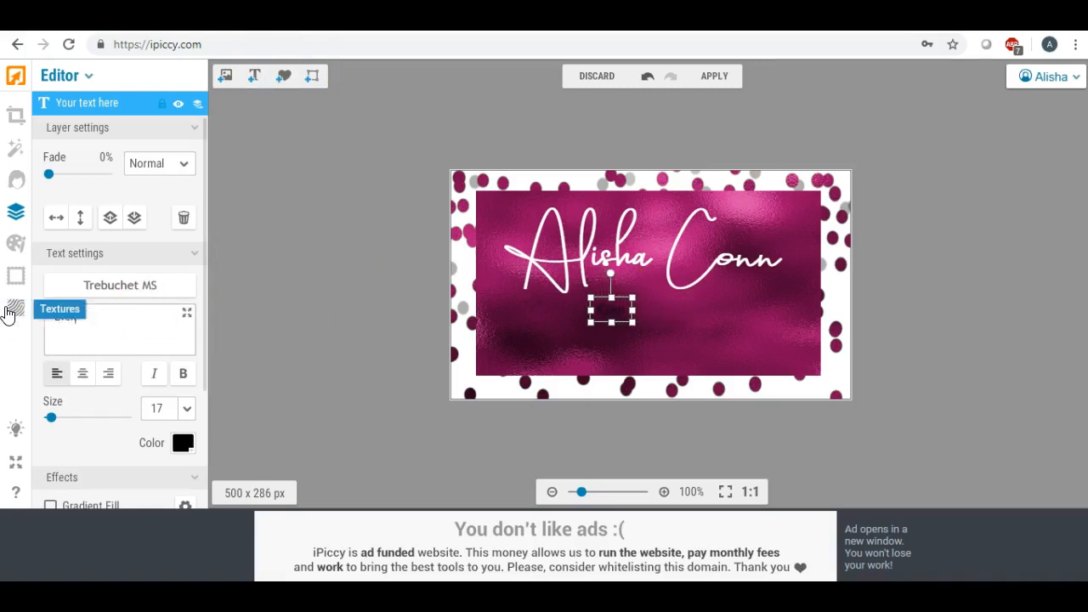
text( Plann)
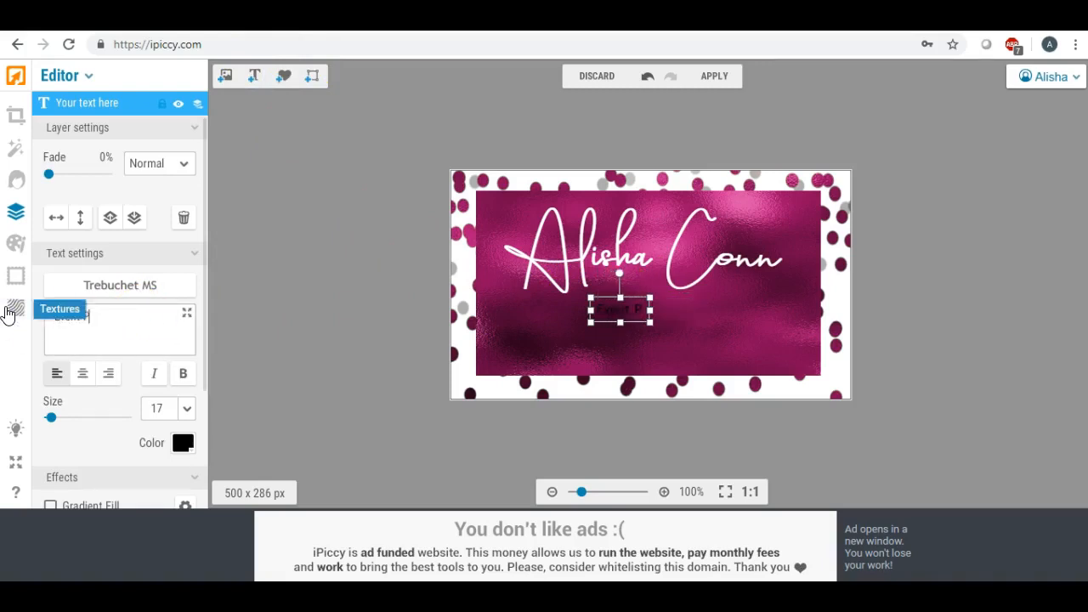
key(BackSpace)
key(BackSpace)
key(BackSpace)
key(BackSpace)
key(BackSpace)
key(BackSpace)
key(BackSpace)
key(BackSpace)
key(BackSpace)
key(BackSpace)
key(BackSpace)
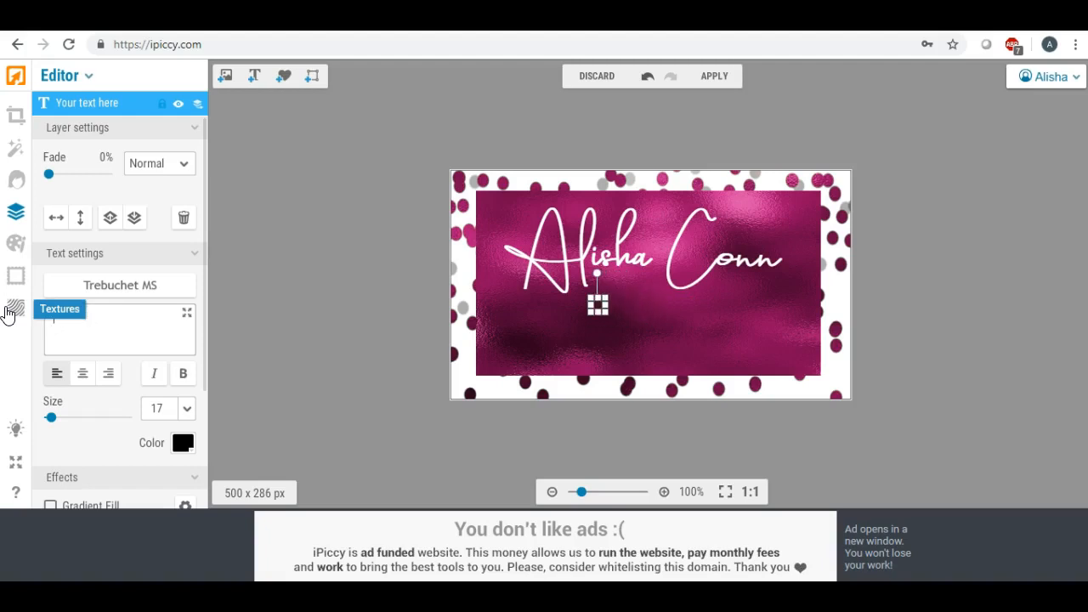
text(EVENT)
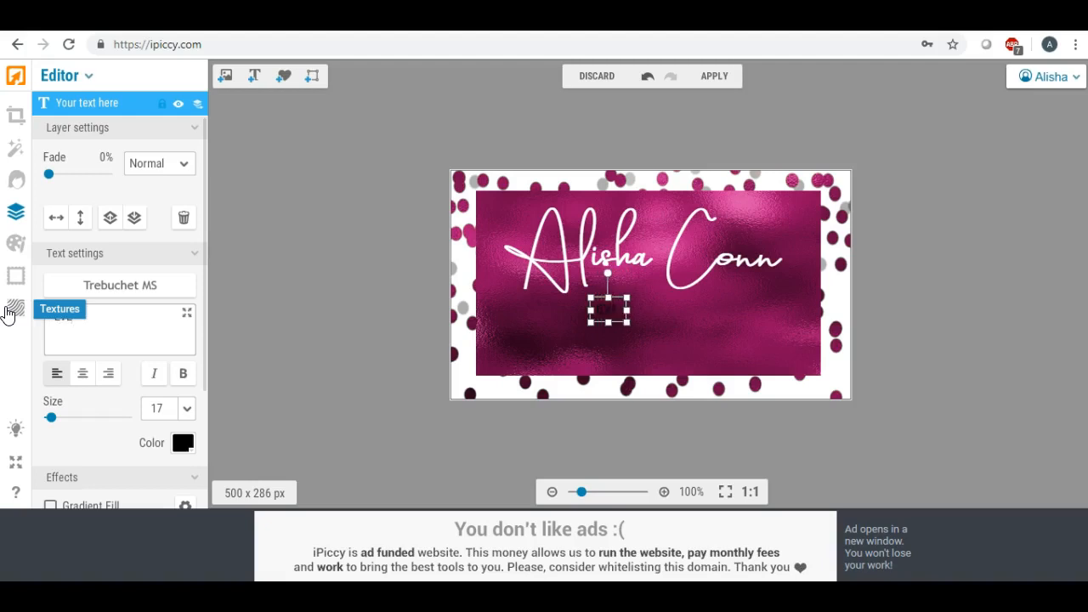
text( PLANNER)
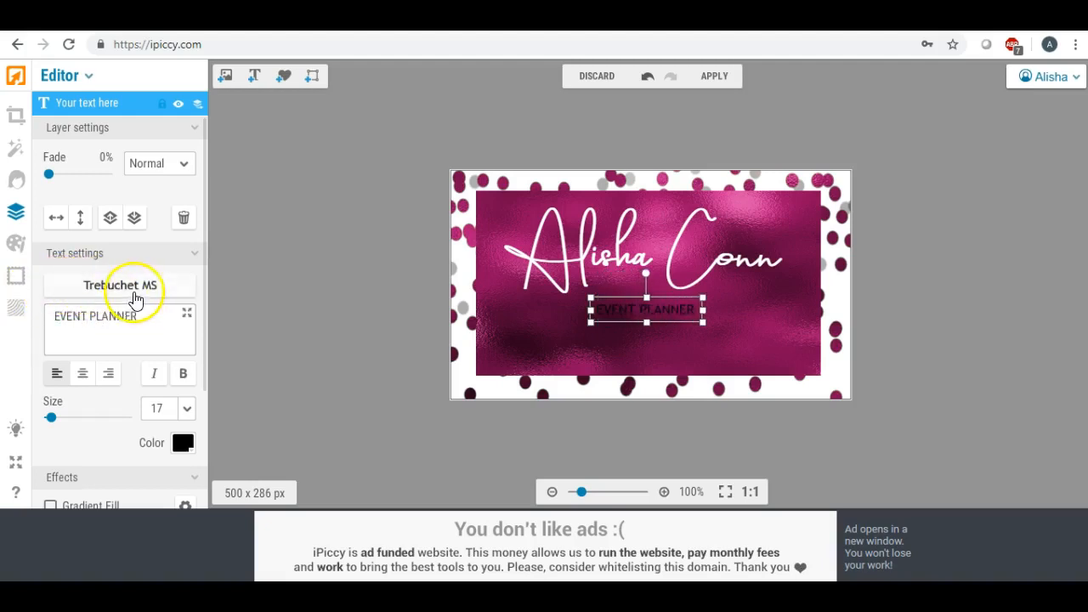
Set the tagline font to Euphorigenic from the local fonts
click(133, 289)
click(180, 135)
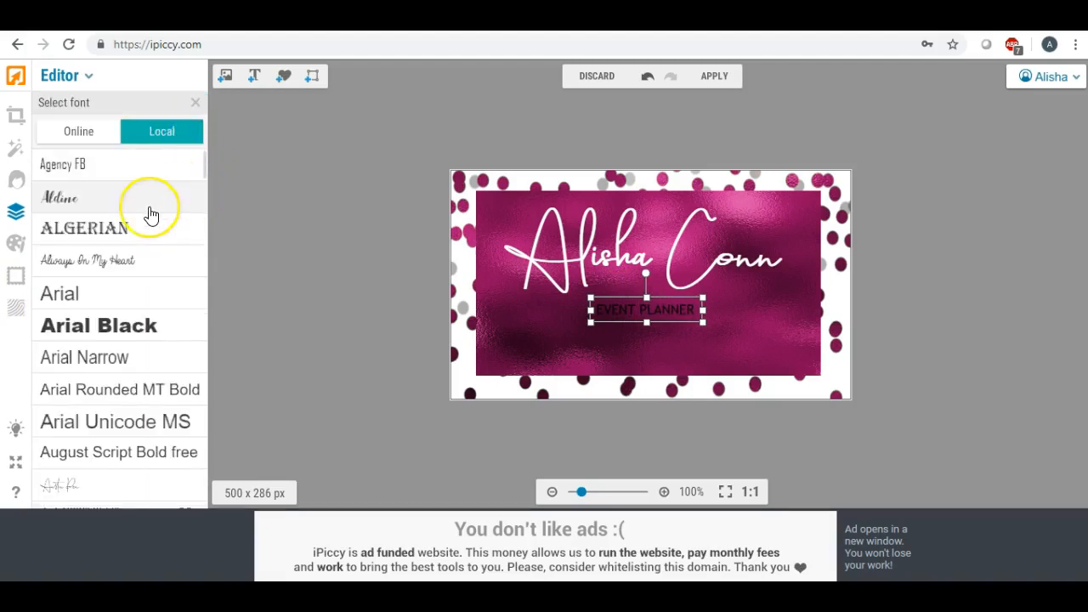
scroll(150, 213, down, 3)
scroll(150, 214, down, 5)
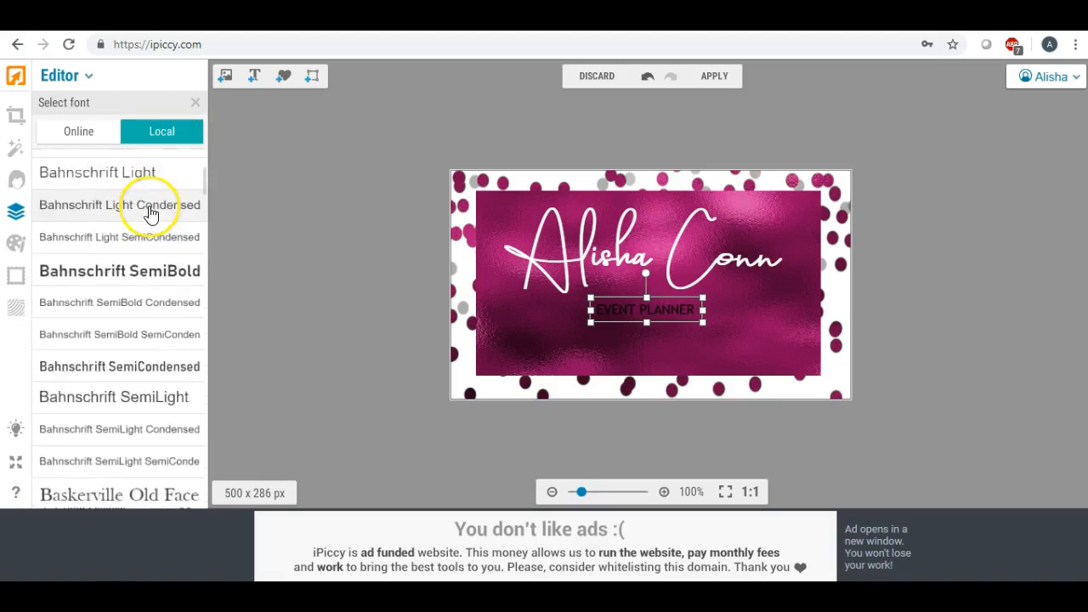
scroll(150, 214, down, 5)
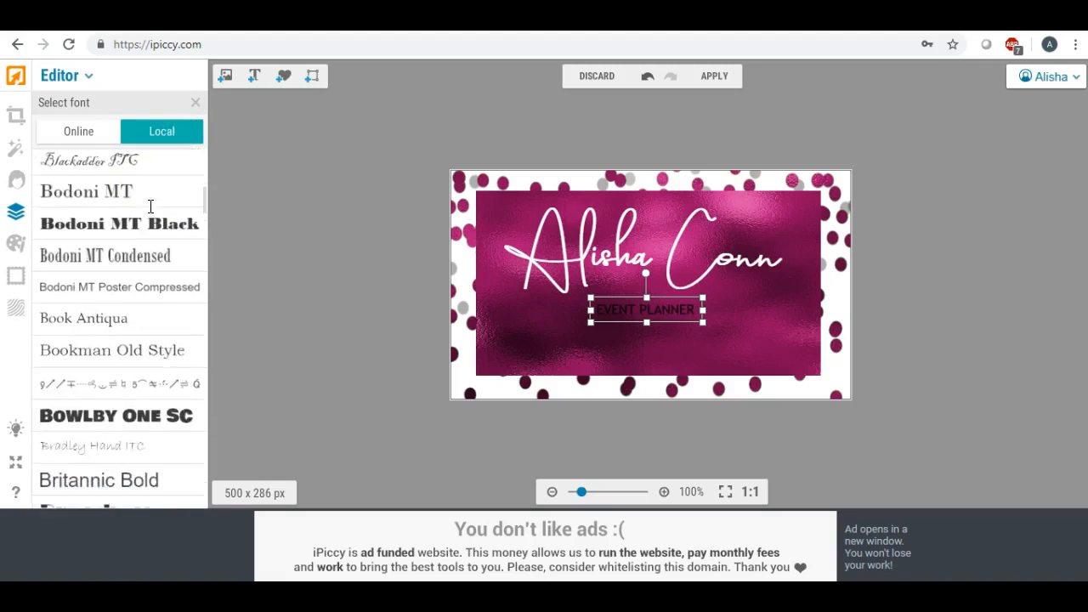
scroll(150, 206, down, 5)
scroll(151, 207, down, 4)
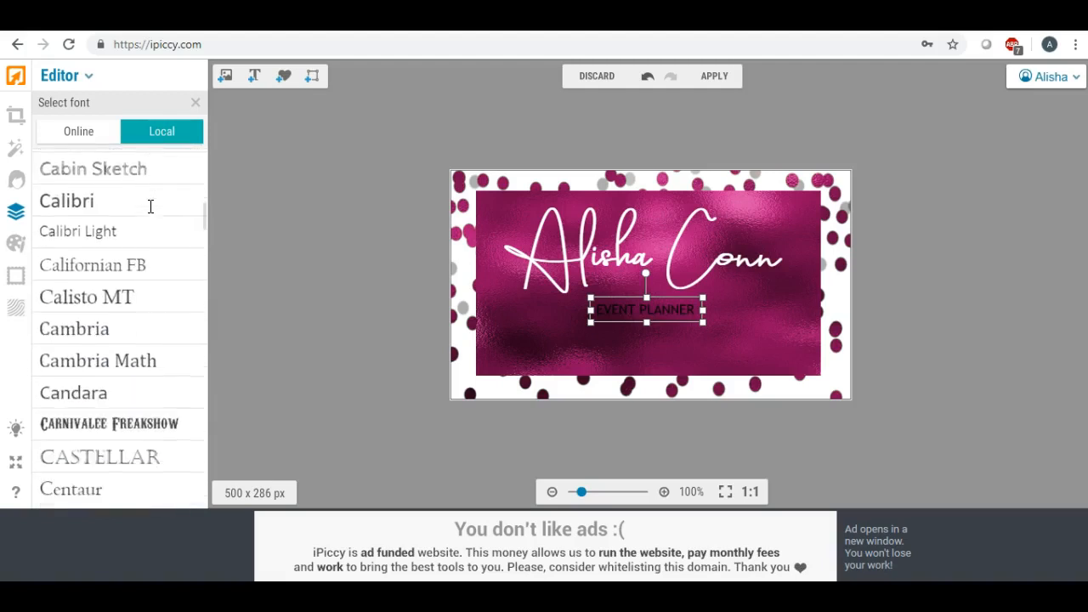
scroll(150, 206, down, 5)
scroll(151, 206, down, 5)
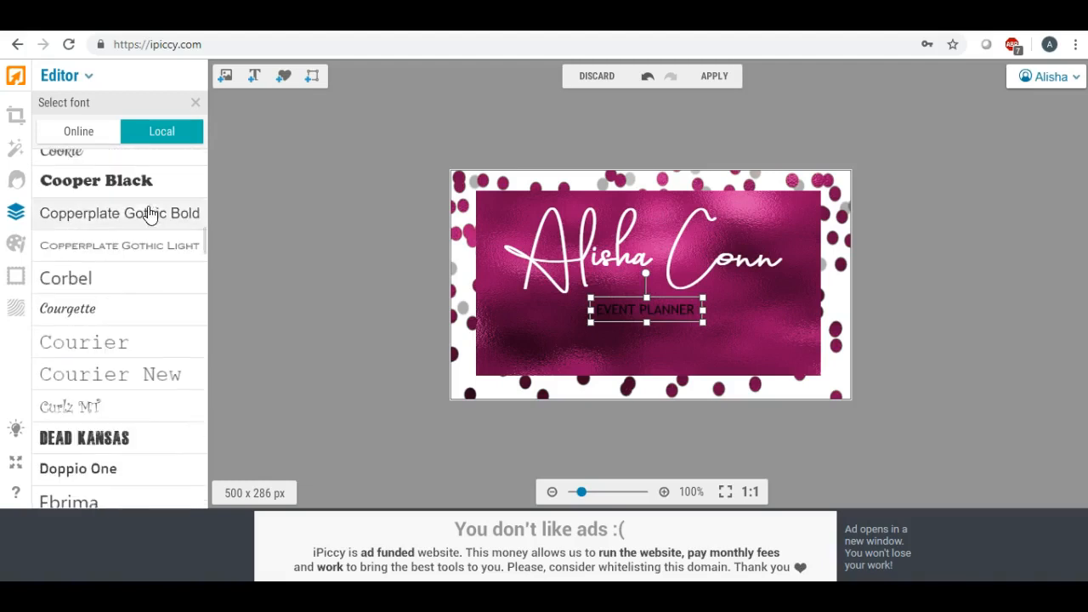
scroll(151, 214, down, 5)
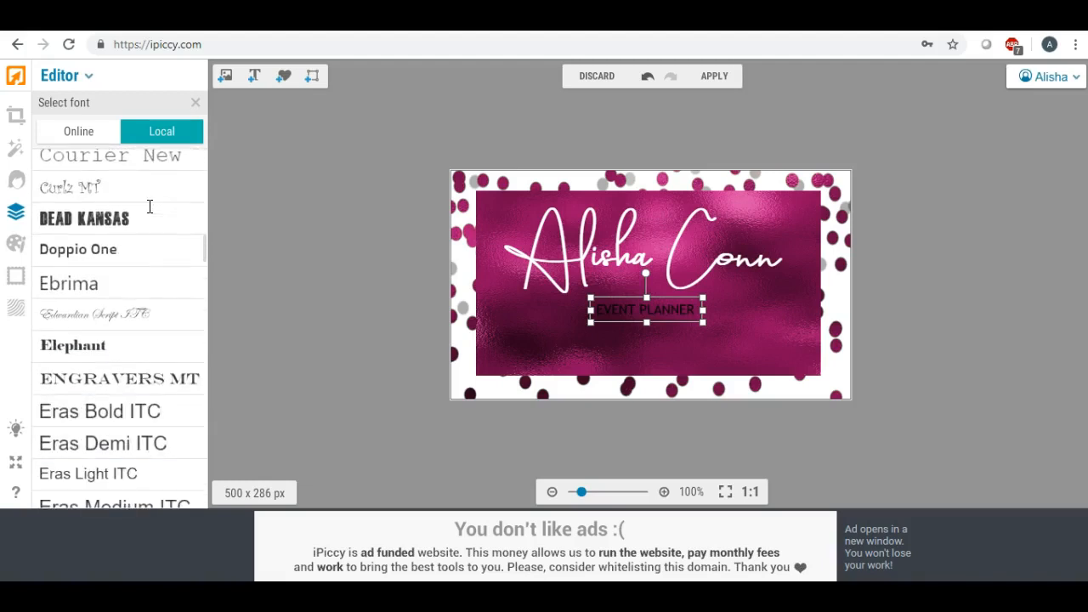
scroll(149, 207, down, 5)
click(109, 270)
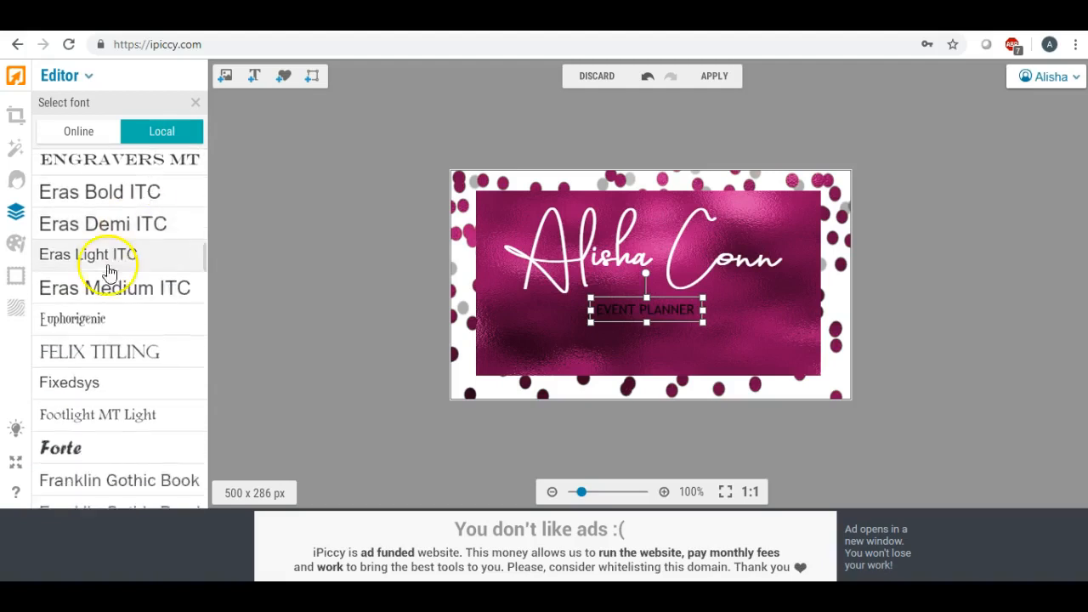
click(78, 321)
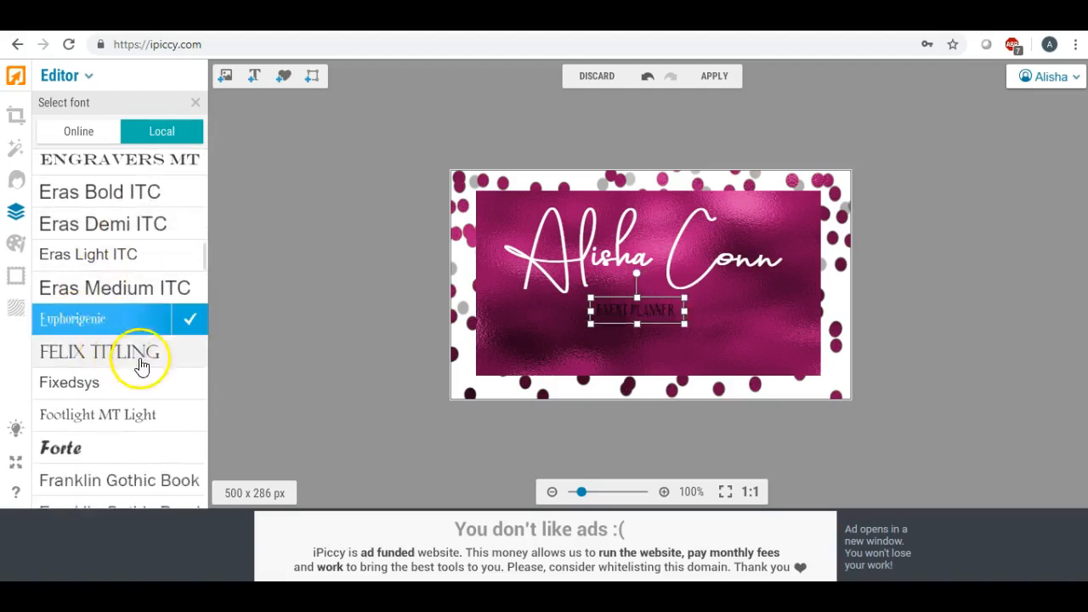
click(188, 317)
Colour the EVENT PLANNER text white
click(182, 280)
click(179, 375)
click(180, 375)
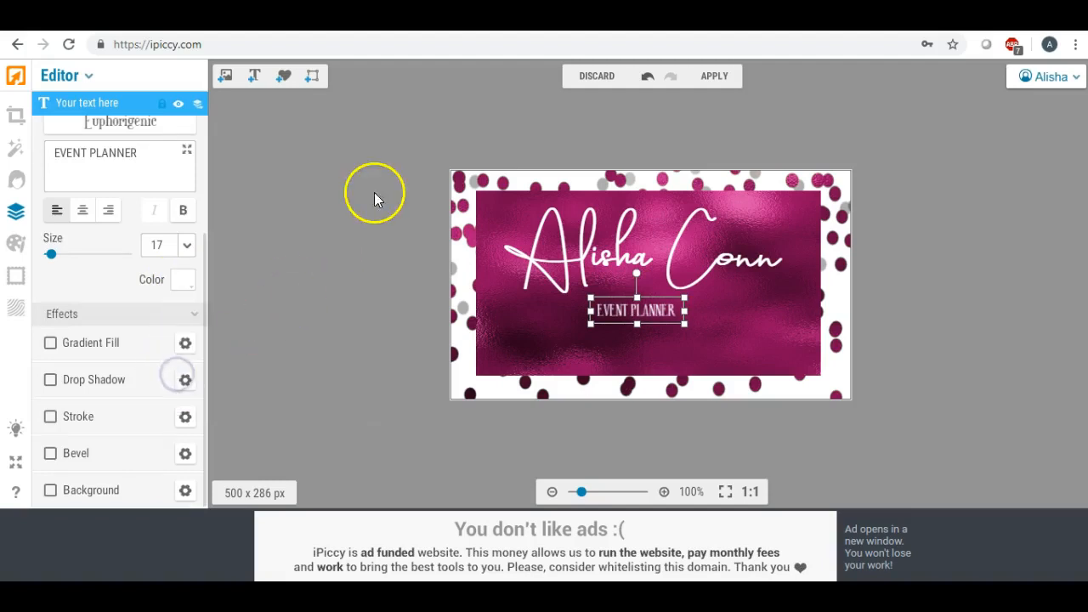
Enlarge EVENT PLANNER, shift it left, and restyle it in bold Papyrus
drag(683, 324, 781, 378)
drag(715, 319, 682, 323)
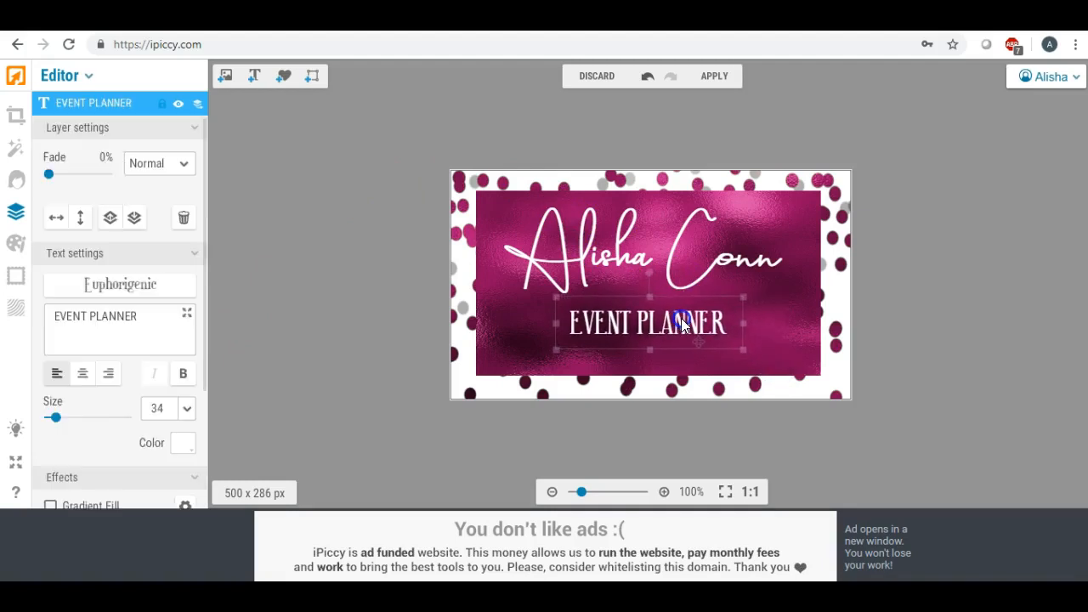
click(134, 290)
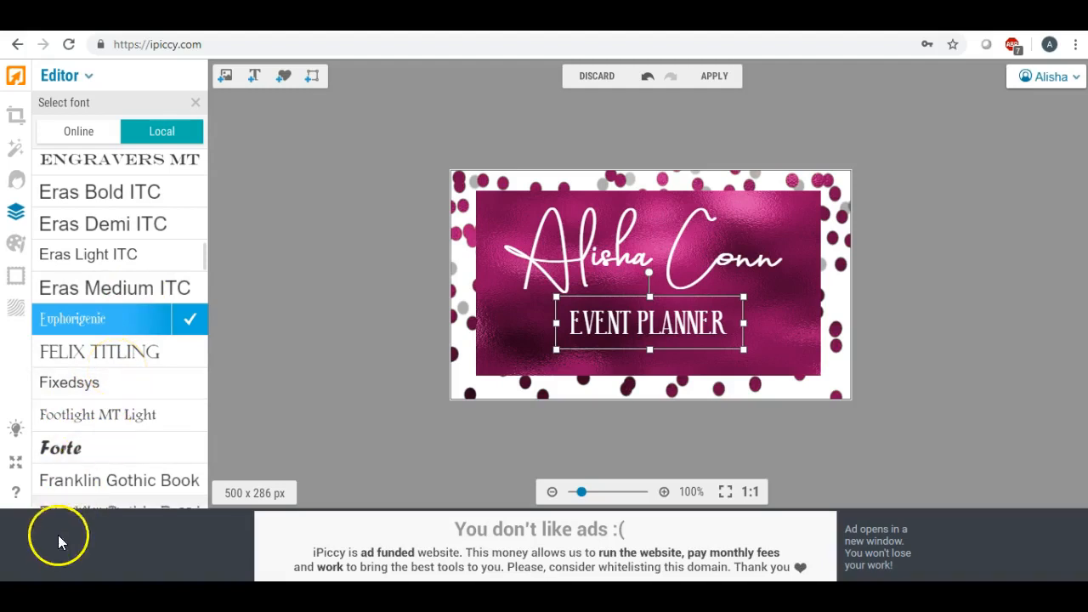
click(556, 333)
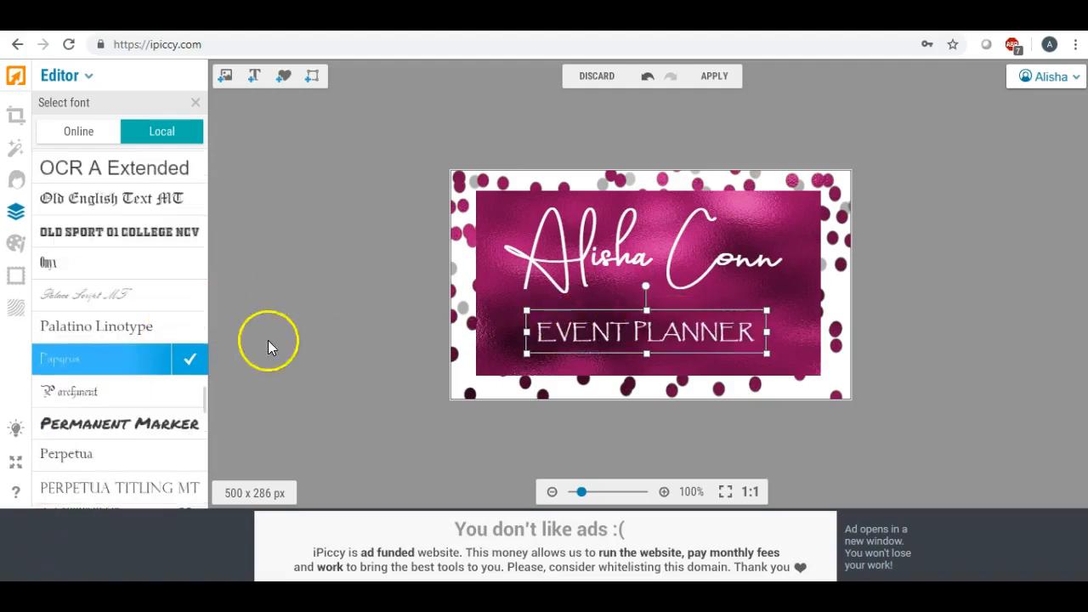
click(190, 358)
click(182, 376)
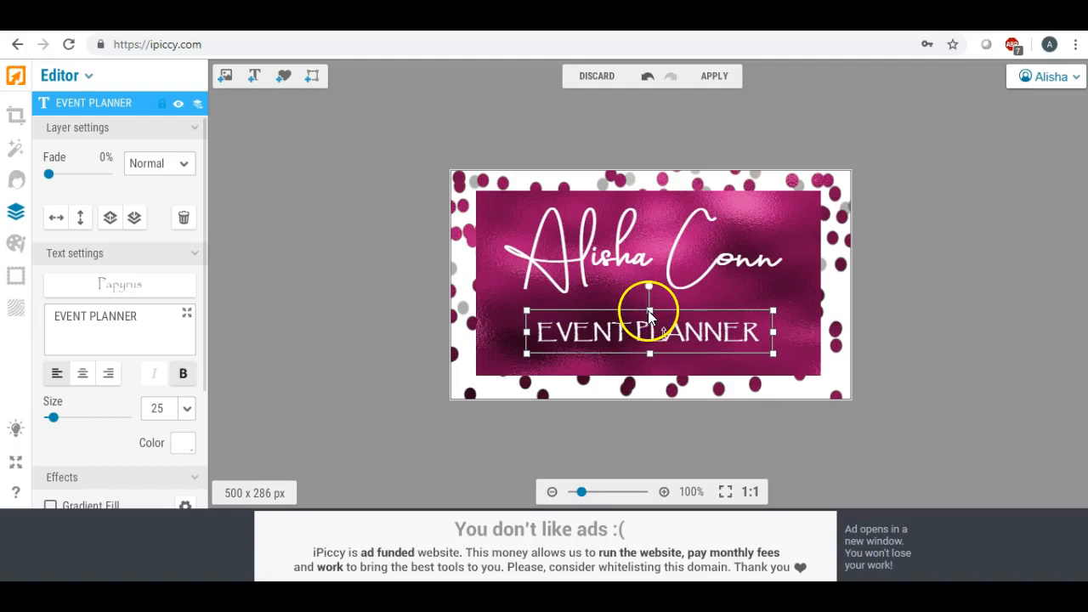
Shrink EVENT PLANNER to size 21 and place it under the name
drag(649, 310, 646, 298)
drag(526, 299, 541, 310)
drag(646, 323, 628, 333)
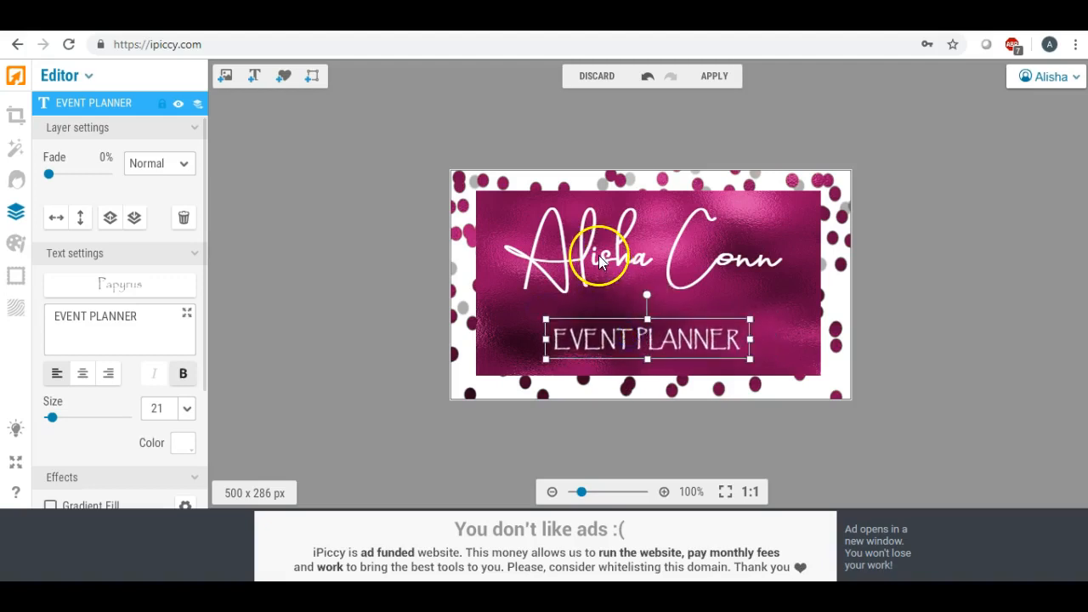
click(601, 255)
drag(484, 311, 451, 340)
drag(573, 260, 601, 274)
Raise EVENT PLANNER, resize it to 23, and centre it beneath the name
drag(609, 340, 612, 334)
drag(549, 348, 530, 352)
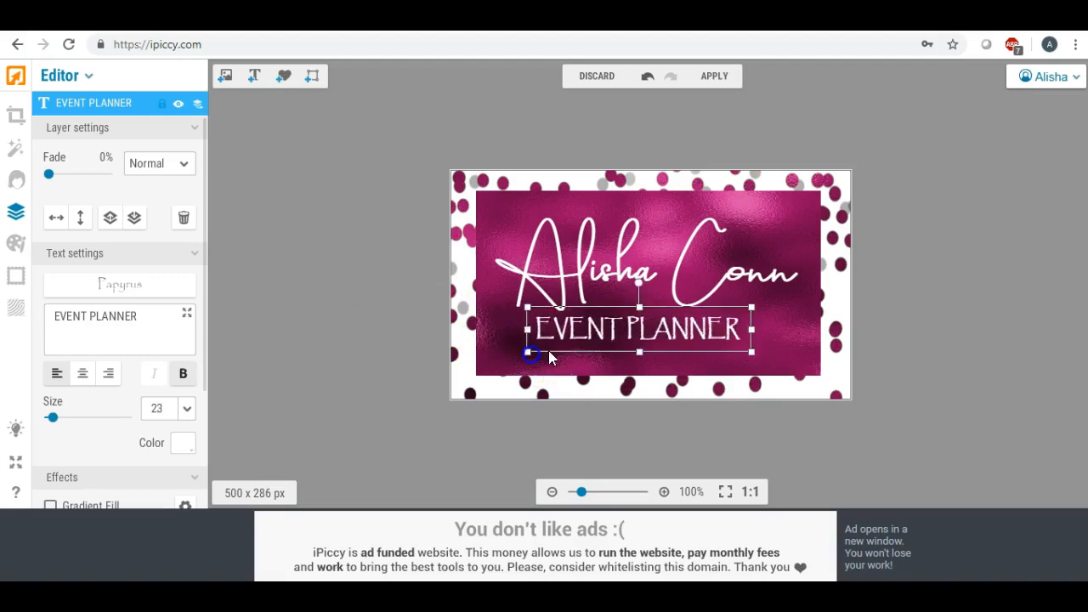
drag(583, 331, 594, 329)
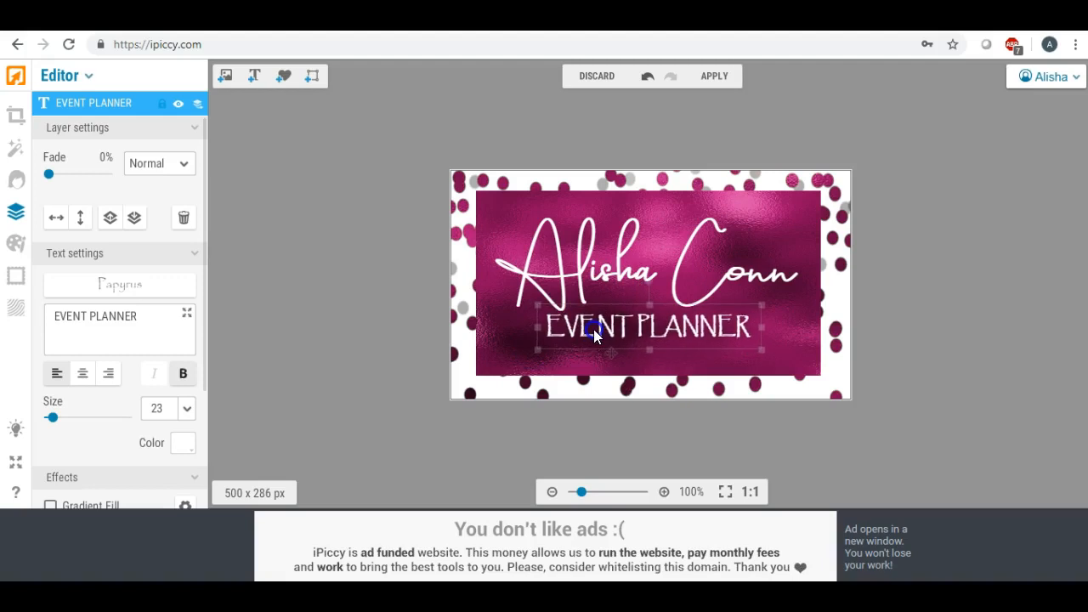
click(406, 304)
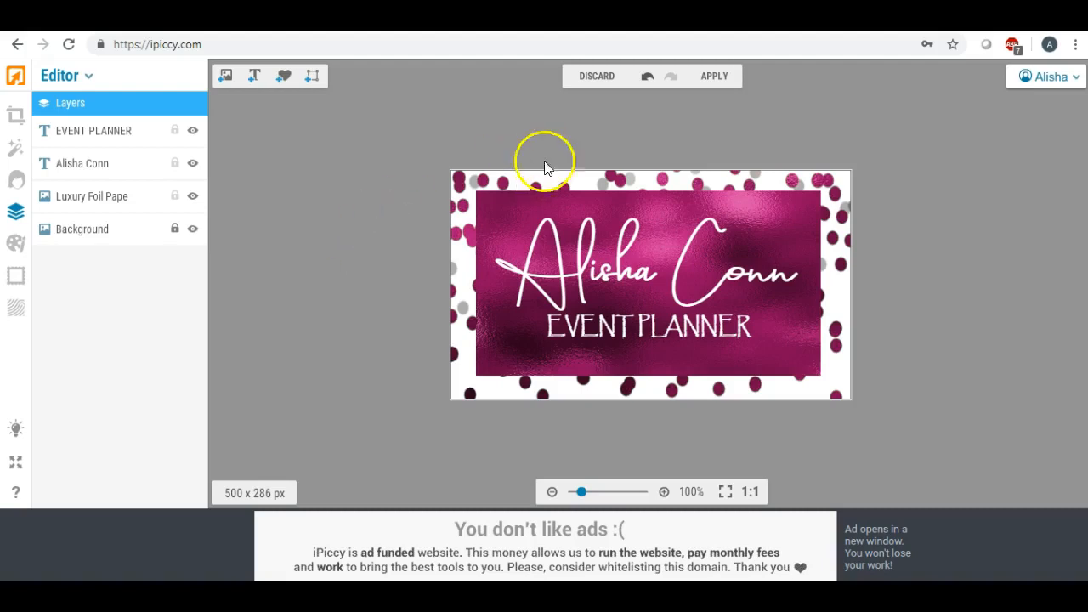
Widen the pink foil panel slightly to the right
click(791, 231)
click(804, 348)
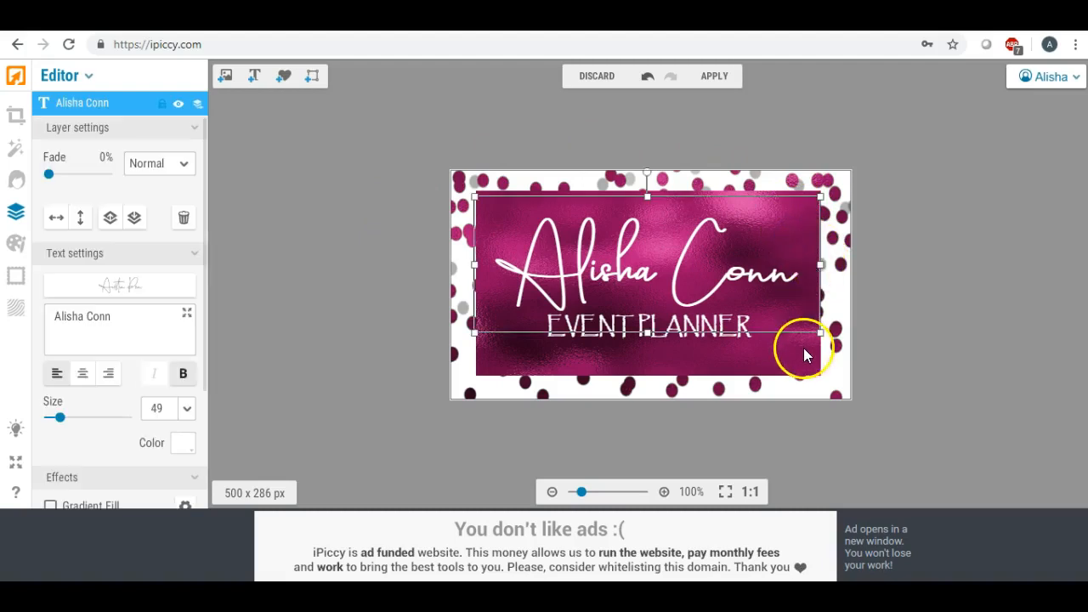
click(394, 244)
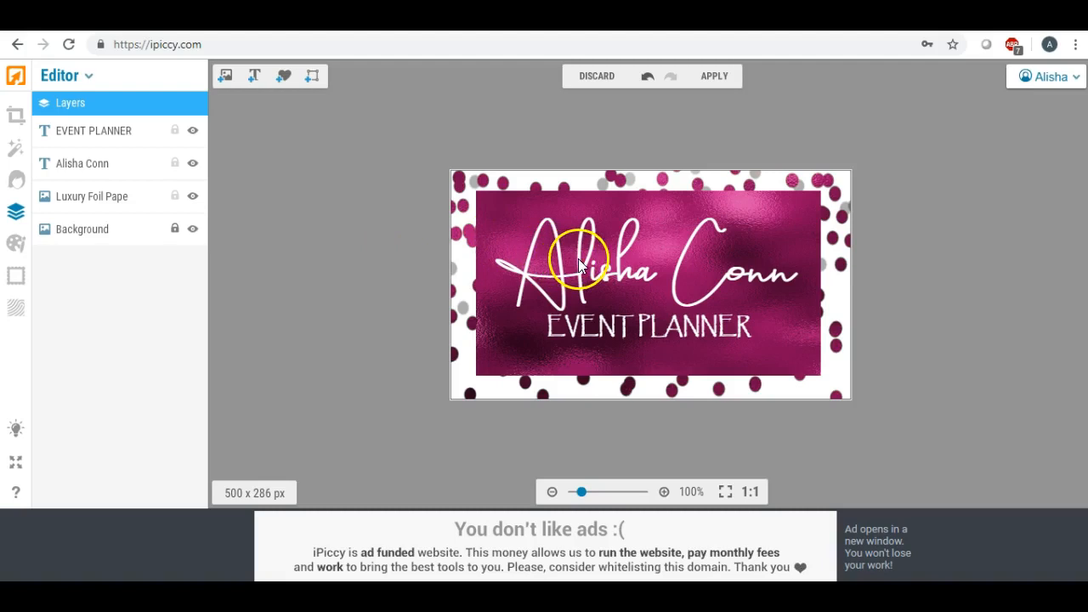
click(773, 320)
click(780, 371)
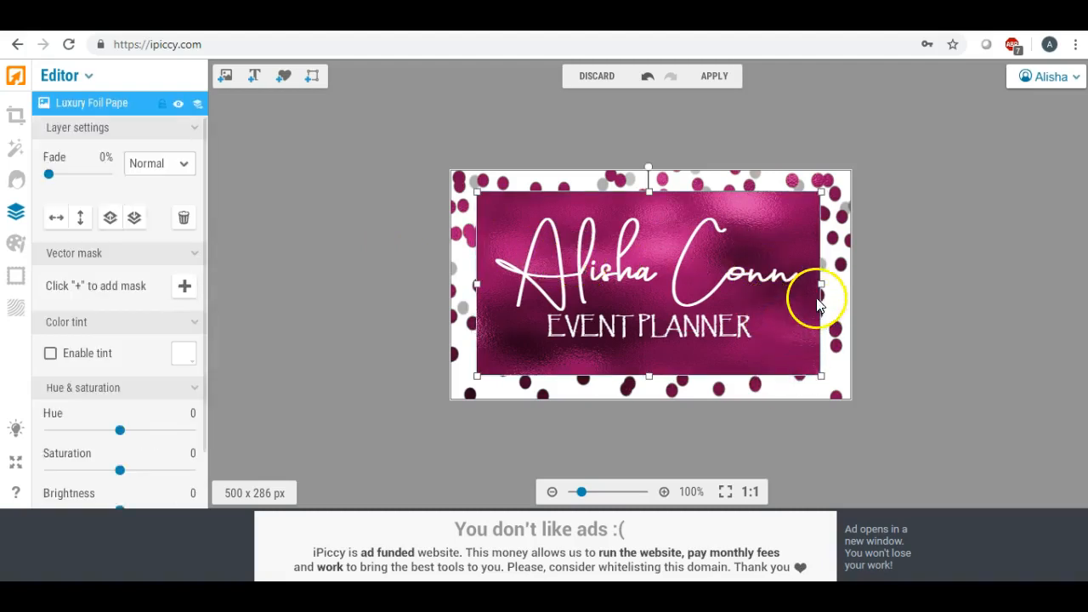
drag(823, 286, 828, 289)
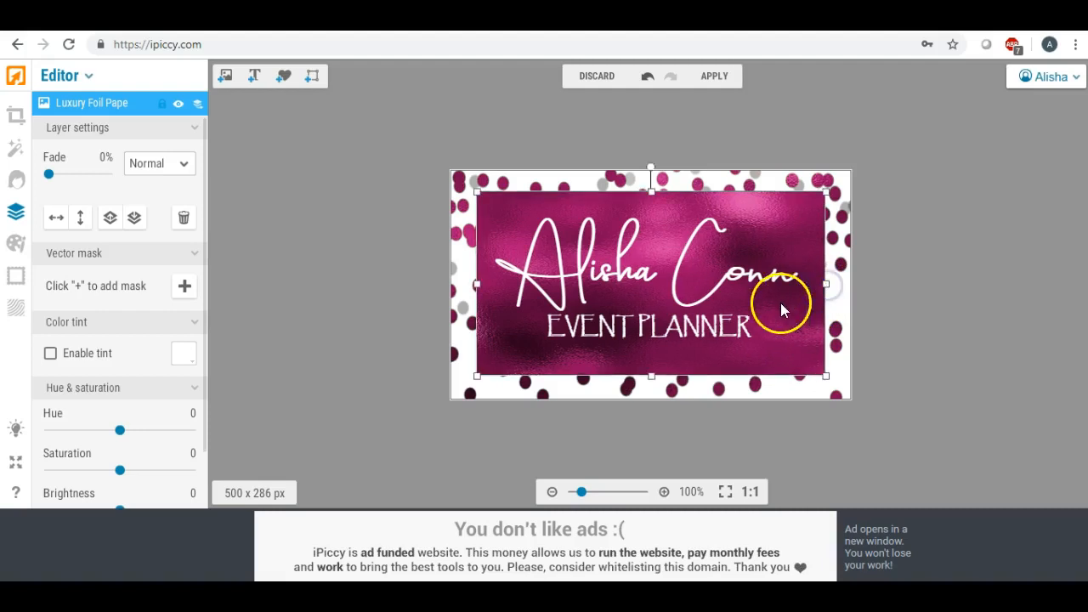
click(711, 408)
click(702, 248)
drag(816, 334, 839, 341)
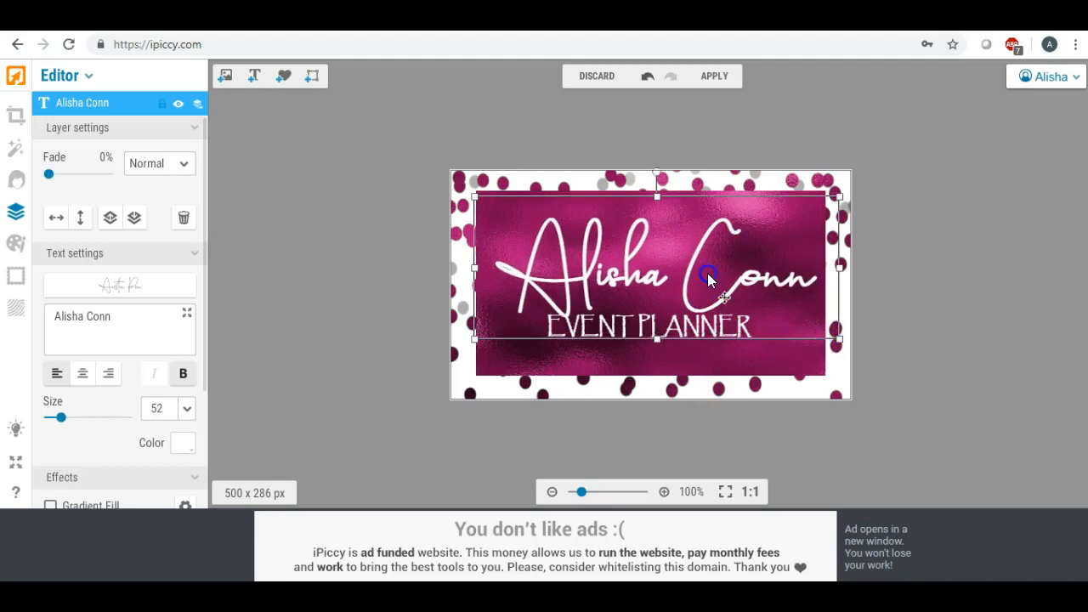
drag(708, 272, 694, 267)
Nudge EVENT PLANNER about 3 px right to realign it beneath the name
click(671, 350)
click(665, 335)
drag(665, 334, 668, 334)
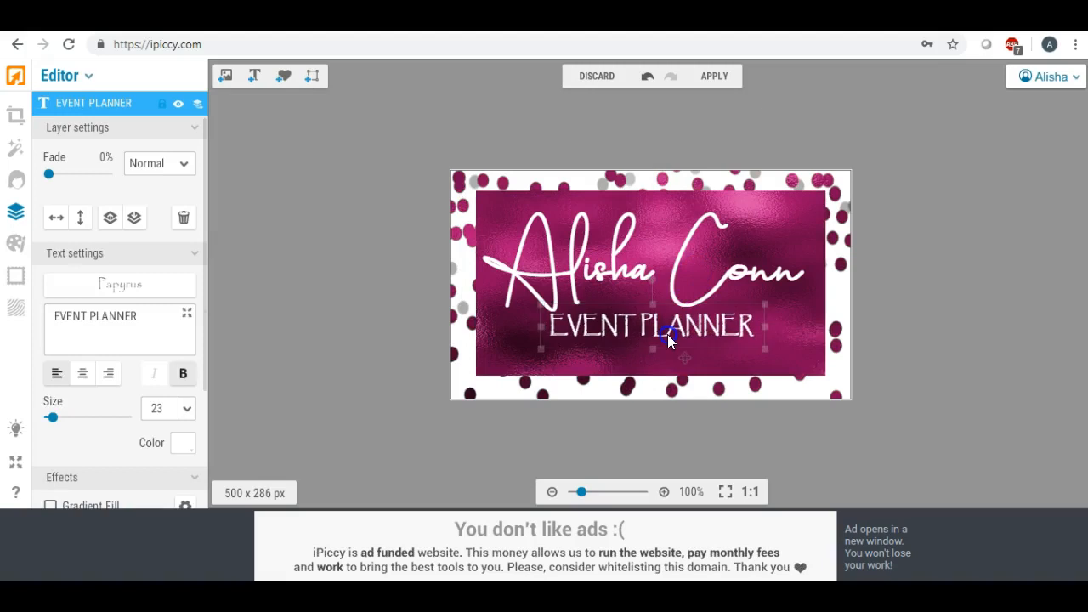
click(354, 244)
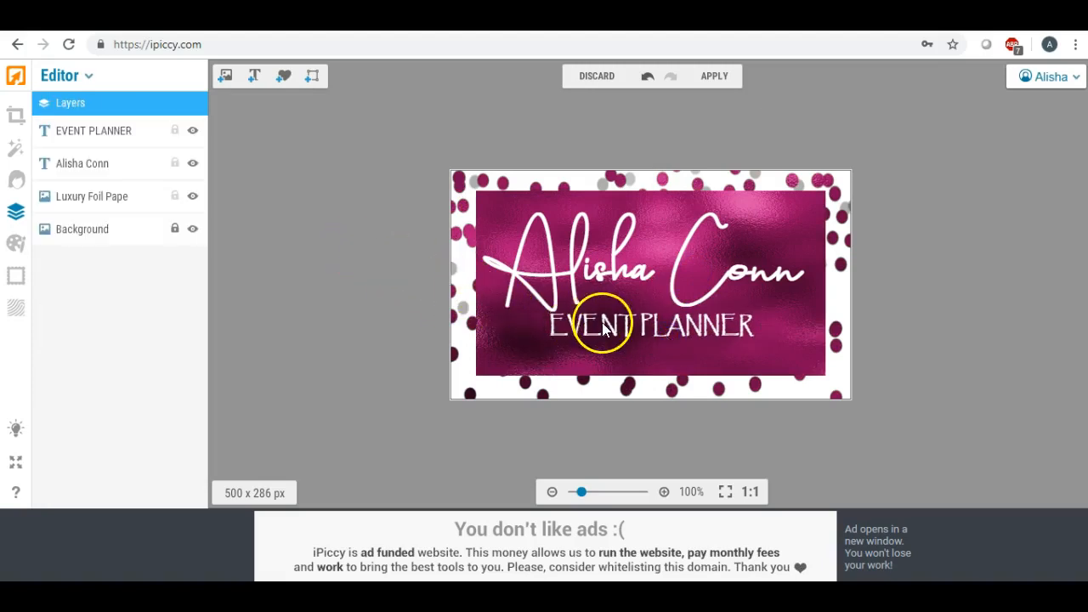
click(602, 323)
click(383, 251)
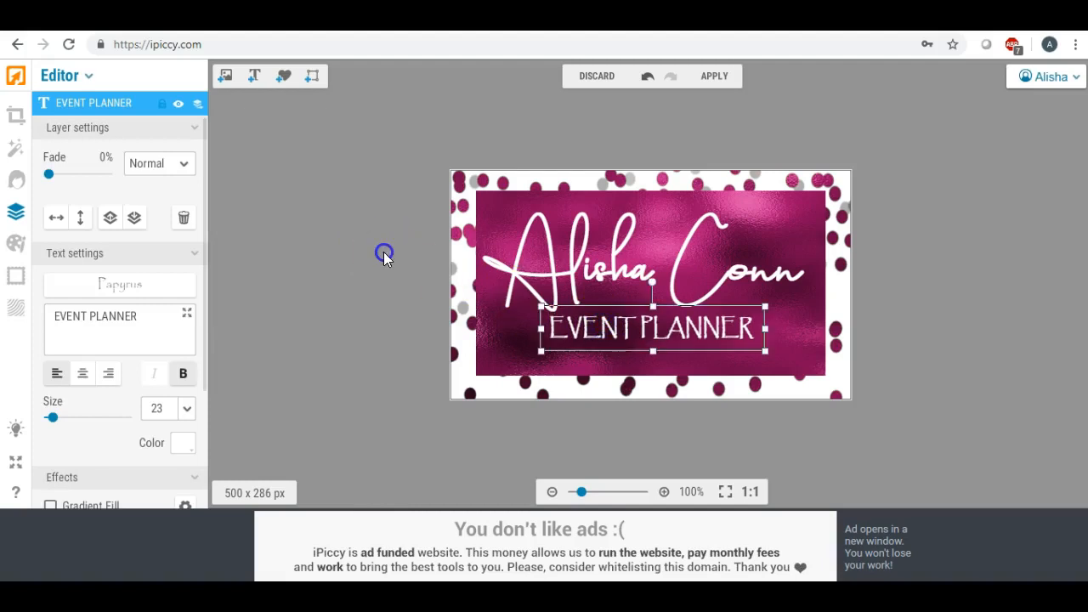